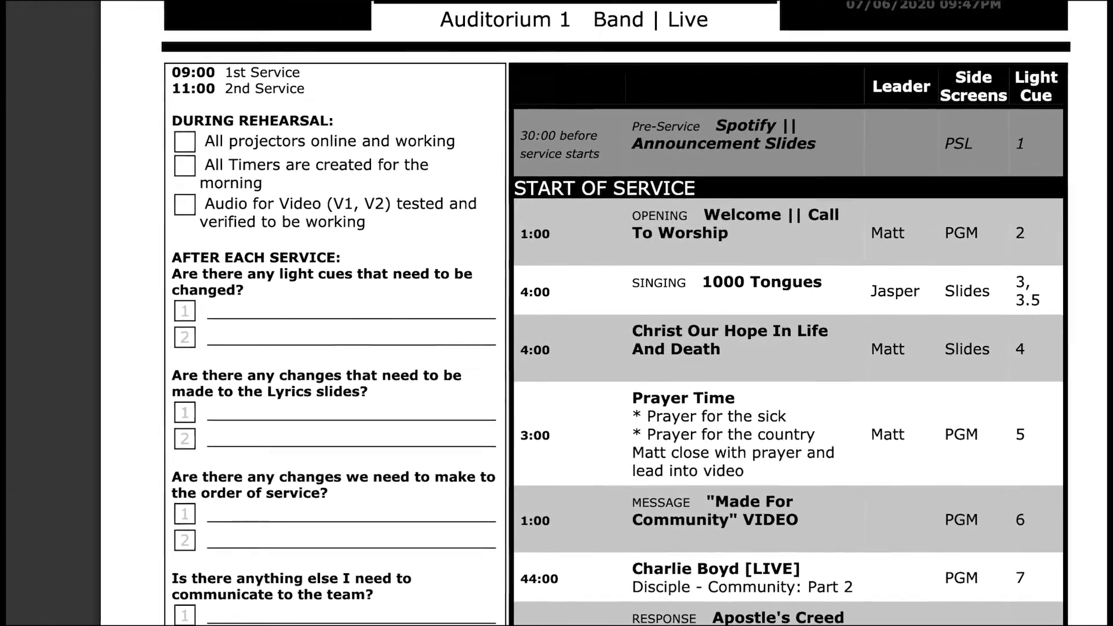
Step: Return to the Auditorium 1 July 5 plan and scroll through its imported checklist notes
{"action": "left_click", "coordinate": [249, 14]}
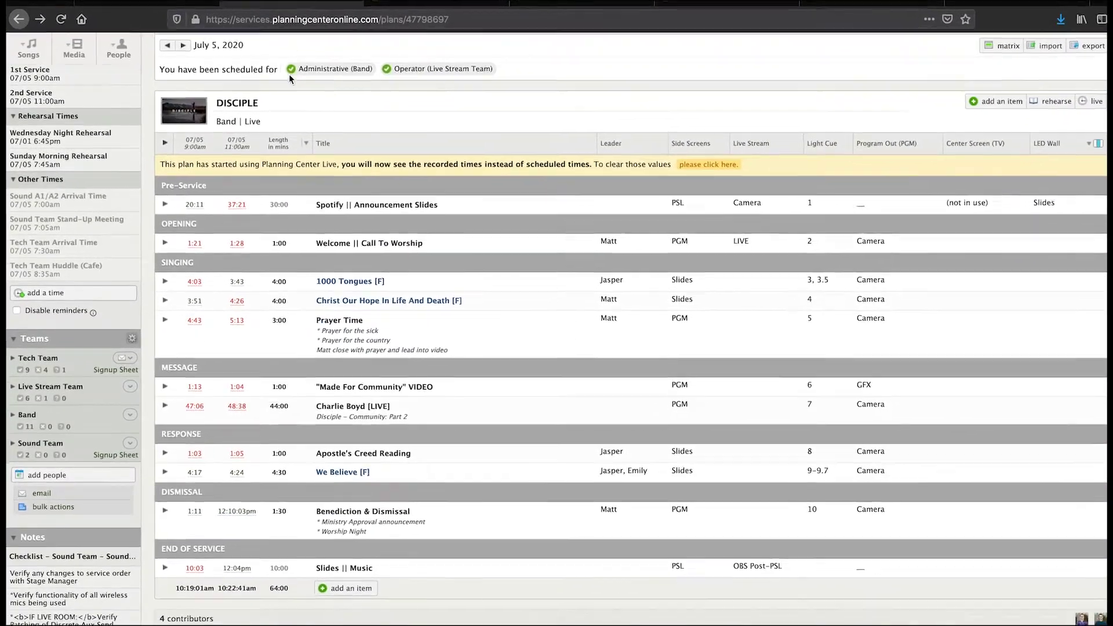
{"action": "scroll", "coordinate": [291, 73], "scroll_direction": "down", "scroll_amount": 7}
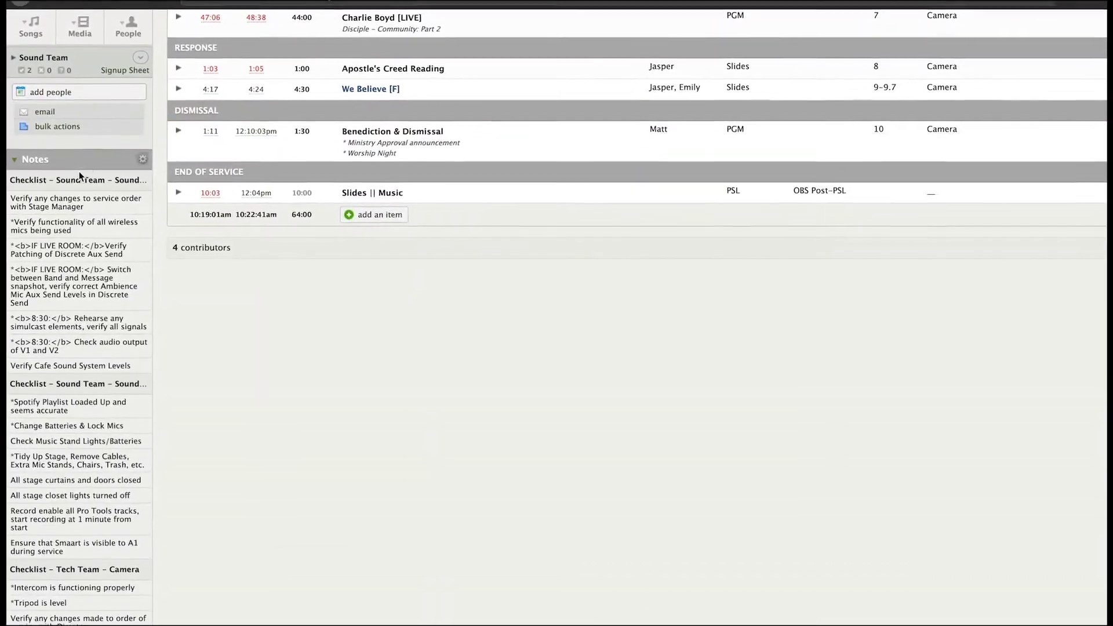
{"action": "scroll", "coordinate": [76, 178], "scroll_direction": "down", "scroll_amount": 3}
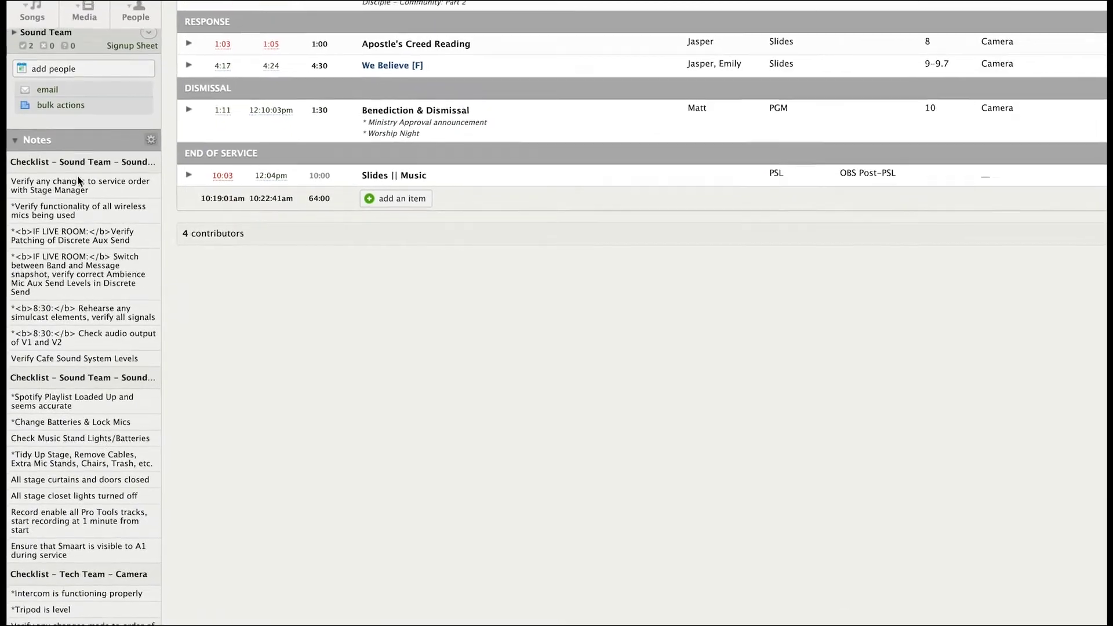
{"action": "scroll", "coordinate": [81, 176], "scroll_direction": "down", "scroll_amount": 5}
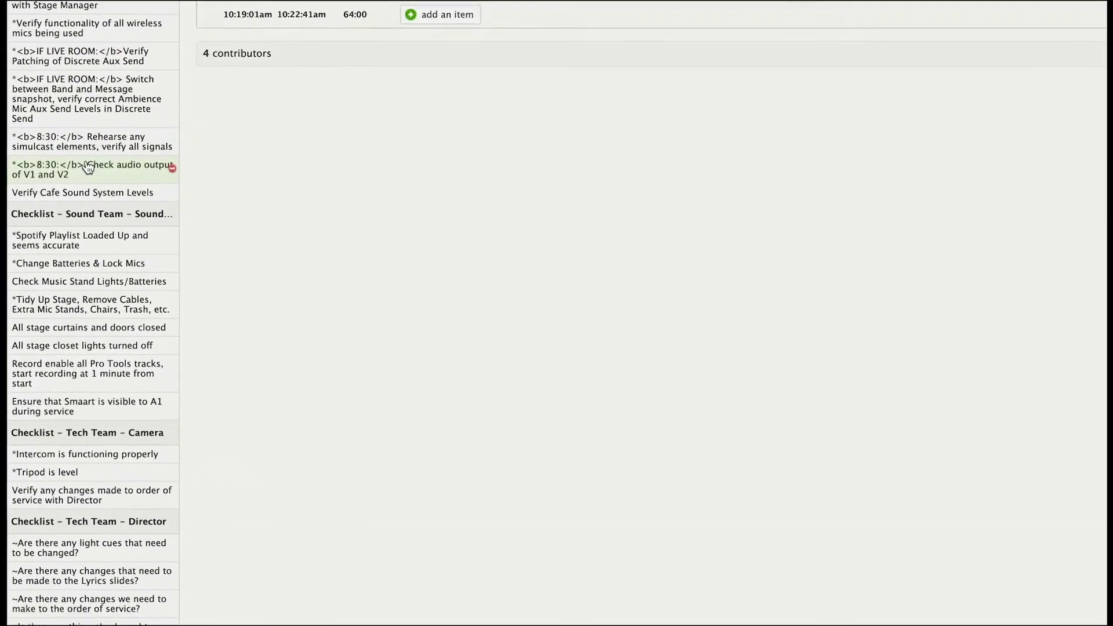
{"action": "scroll", "coordinate": [87, 169], "scroll_direction": "down", "scroll_amount": 10}
{"action": "scroll", "coordinate": [91, 161], "scroll_direction": "down", "scroll_amount": 15}
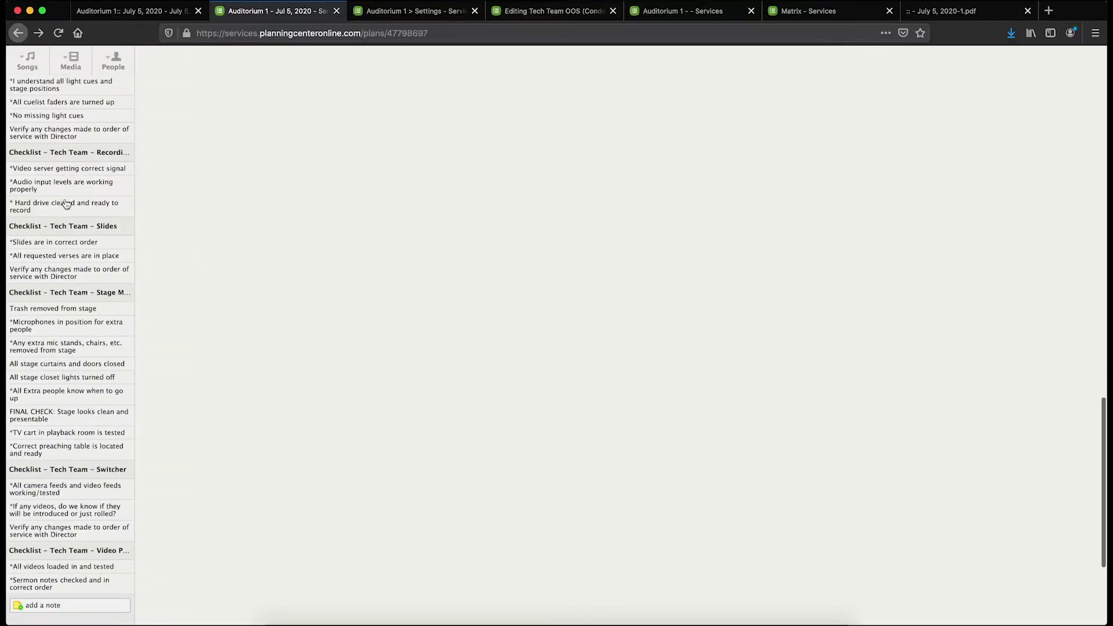
{"action": "scroll", "coordinate": [93, 157], "scroll_direction": "up", "scroll_amount": 20}
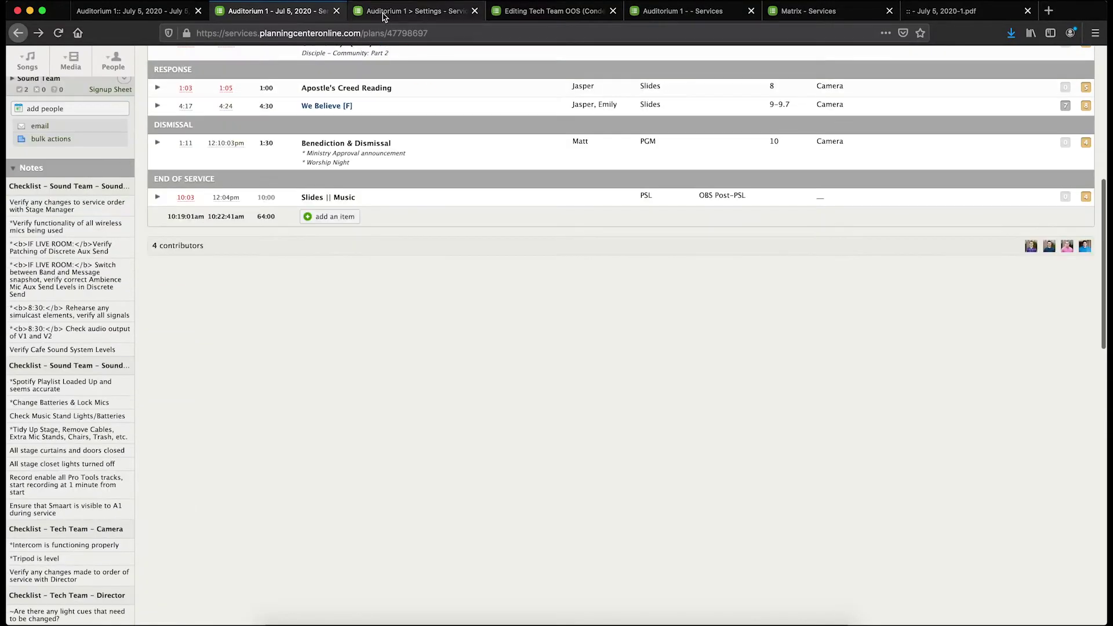
Step: Show Auditorium 1's Plan Note Categories, scrolled to the Sound and Tech Team checklist categories
{"action": "left_click", "coordinate": [382, 17]}
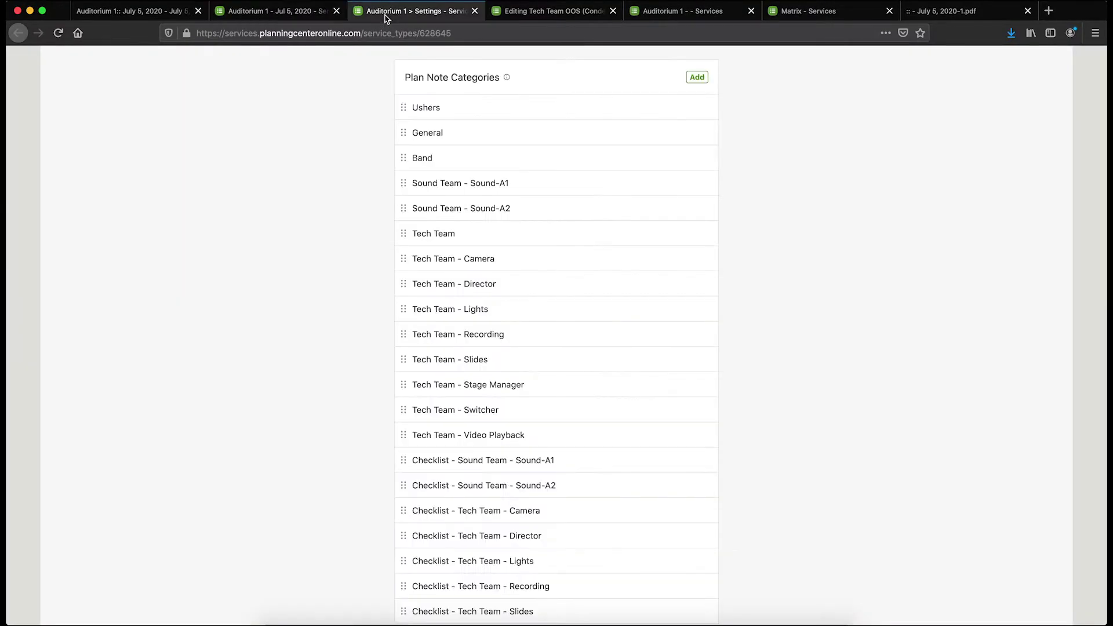
{"action": "scroll", "coordinate": [403, 263], "scroll_direction": "down", "scroll_amount": 4}
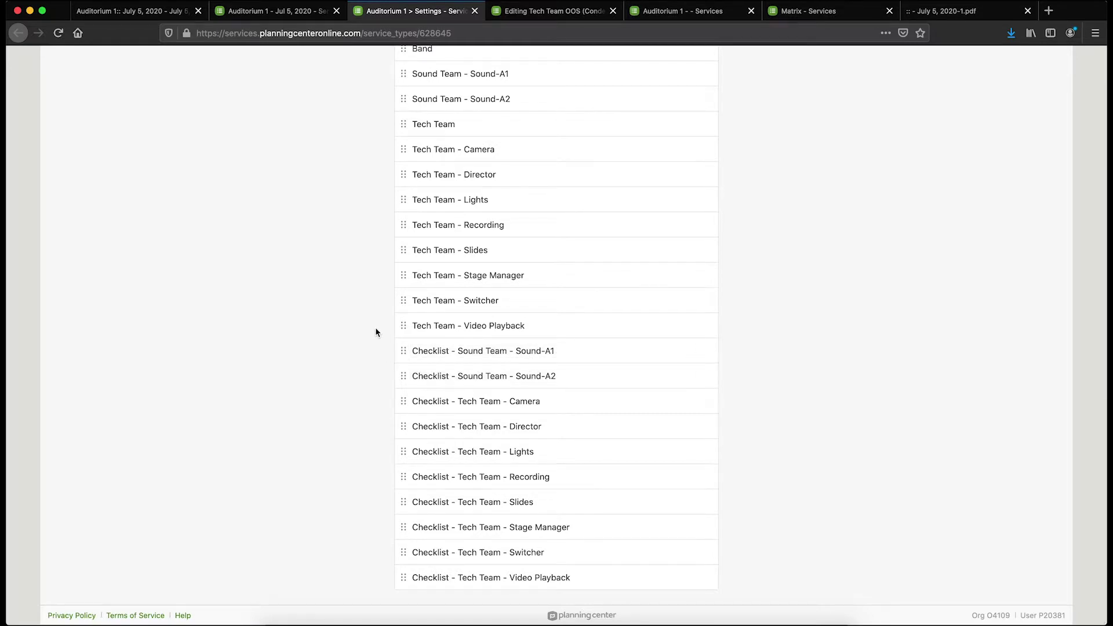
Step: View the Tech Team OOS (Condensed) report template code, then go back to the July 5 PDF
{"action": "left_click", "coordinate": [532, 14]}
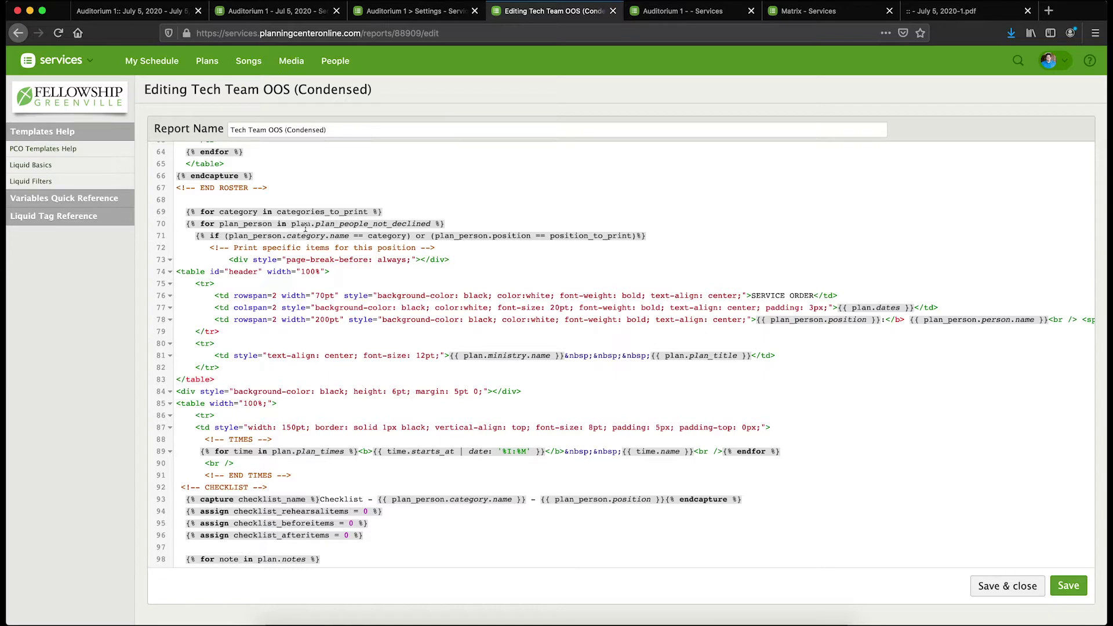
{"action": "scroll", "coordinate": [306, 228], "scroll_direction": "down", "scroll_amount": 1}
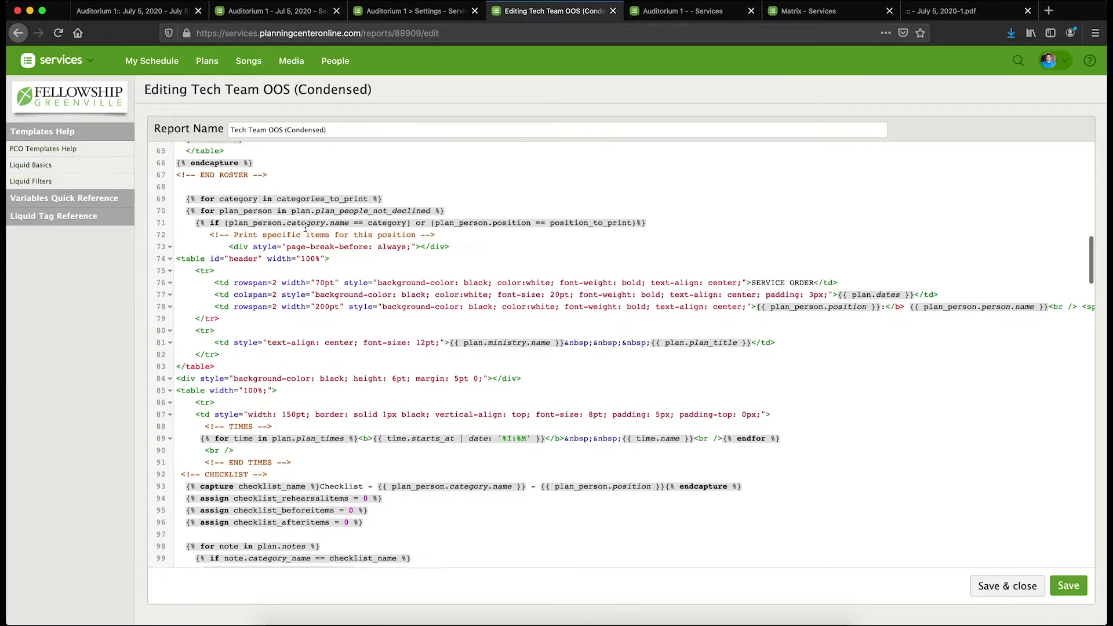
{"action": "scroll", "coordinate": [306, 228], "scroll_direction": "up", "scroll_amount": 2}
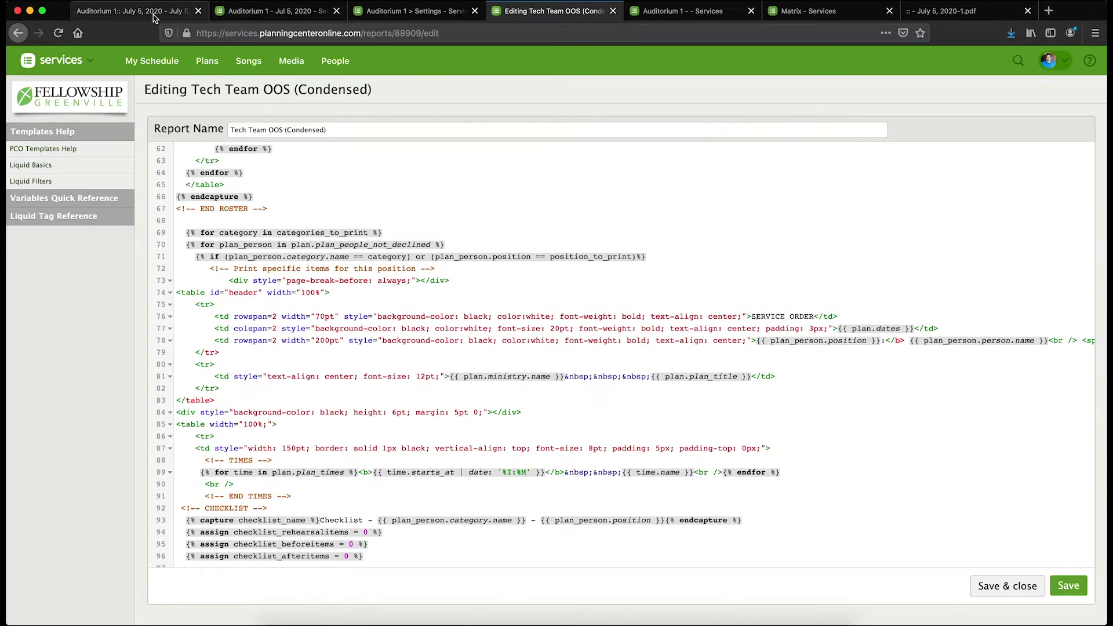
{"action": "left_click", "coordinate": [156, 14]}
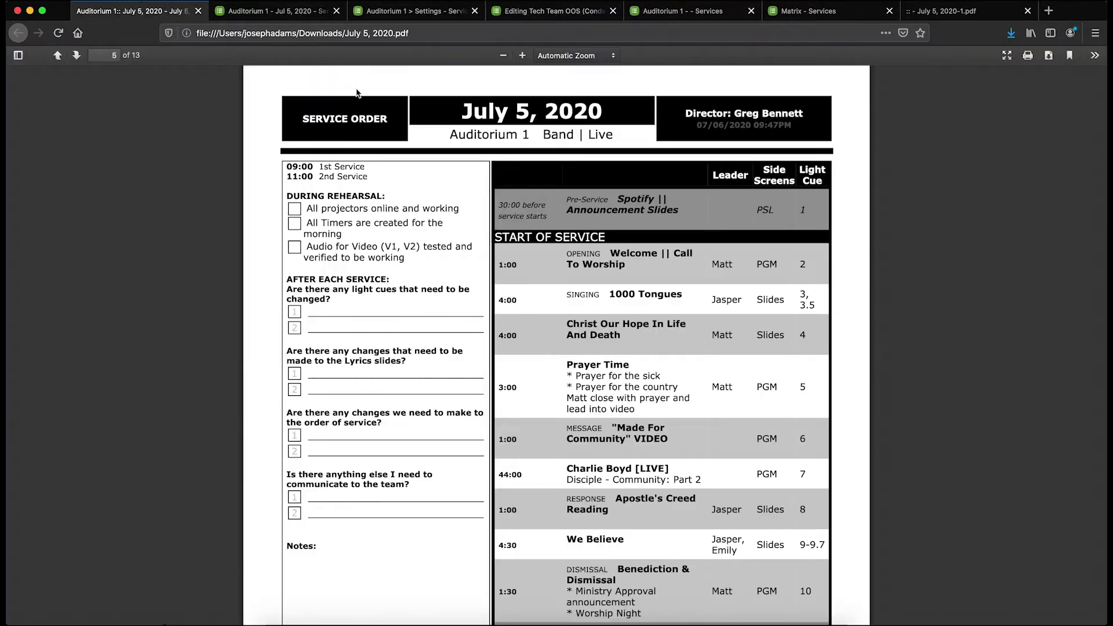
Step: Glance at the report template code again and come back to the July 5 PDF
{"action": "scroll", "coordinate": [367, 155], "scroll_direction": "up", "scroll_amount": 5}
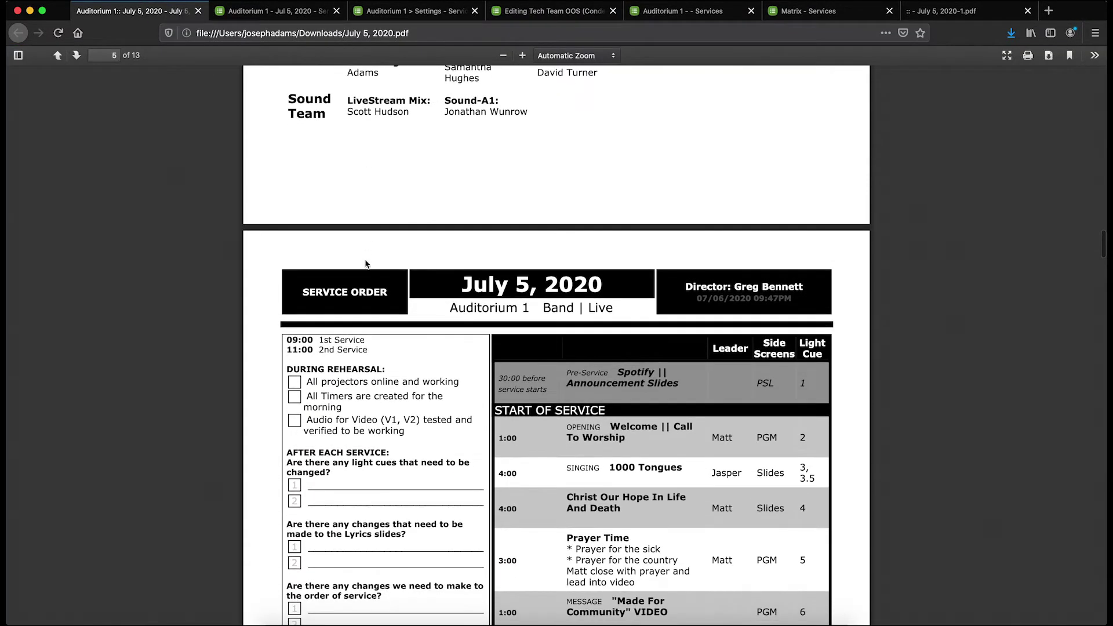
{"action": "scroll", "coordinate": [365, 260], "scroll_direction": "down", "scroll_amount": 3}
{"action": "scroll", "coordinate": [366, 261], "scroll_direction": "up", "scroll_amount": 20}
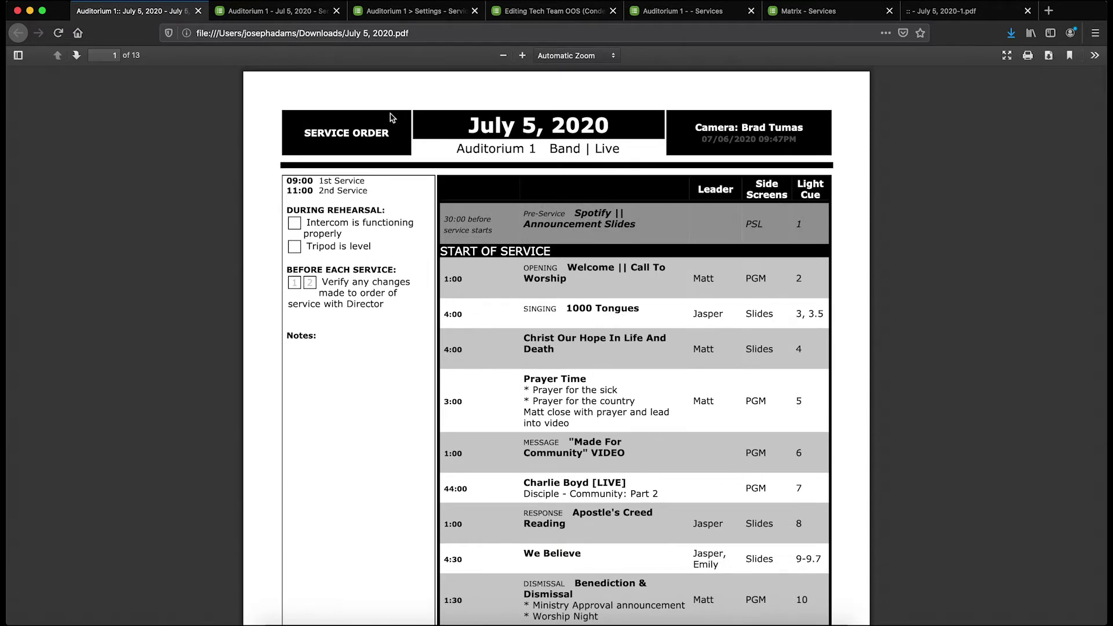
{"action": "left_click", "coordinate": [539, 11]}
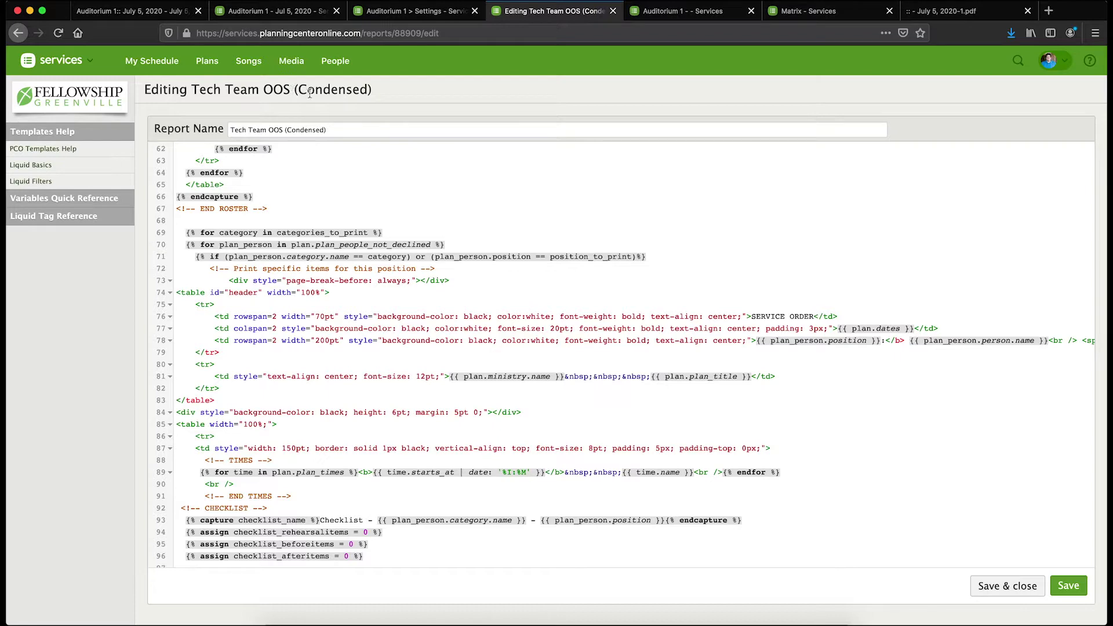
{"action": "left_click", "coordinate": [160, 13]}
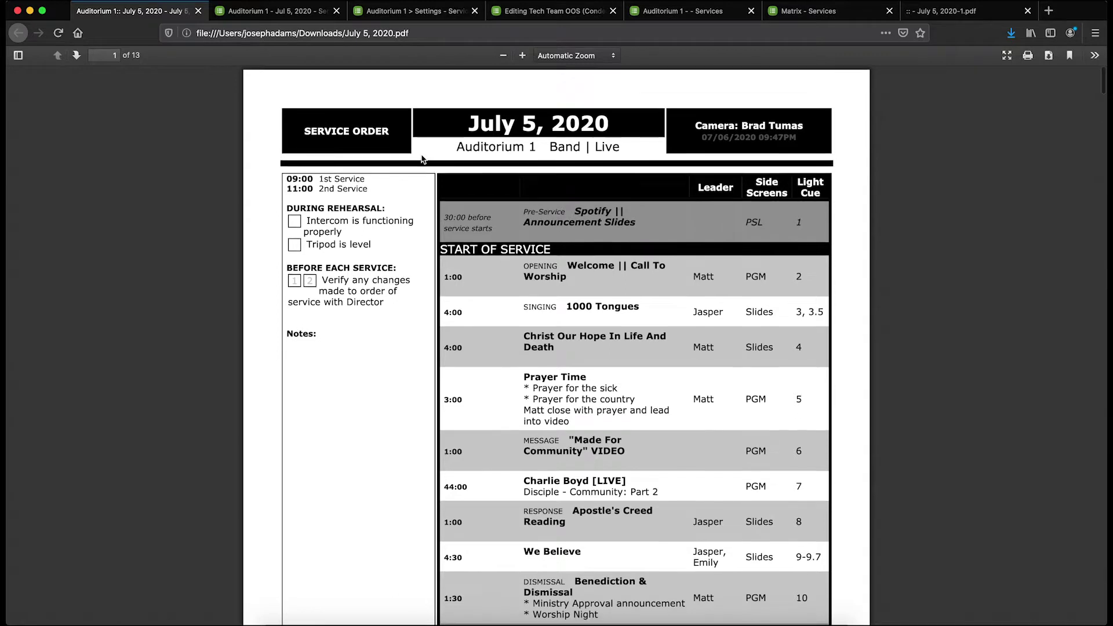
Step: Highlight the Camera rehearsal and before-each-service checklist items in the PDF
{"action": "scroll", "coordinate": [422, 158], "scroll_direction": "down", "scroll_amount": 1}
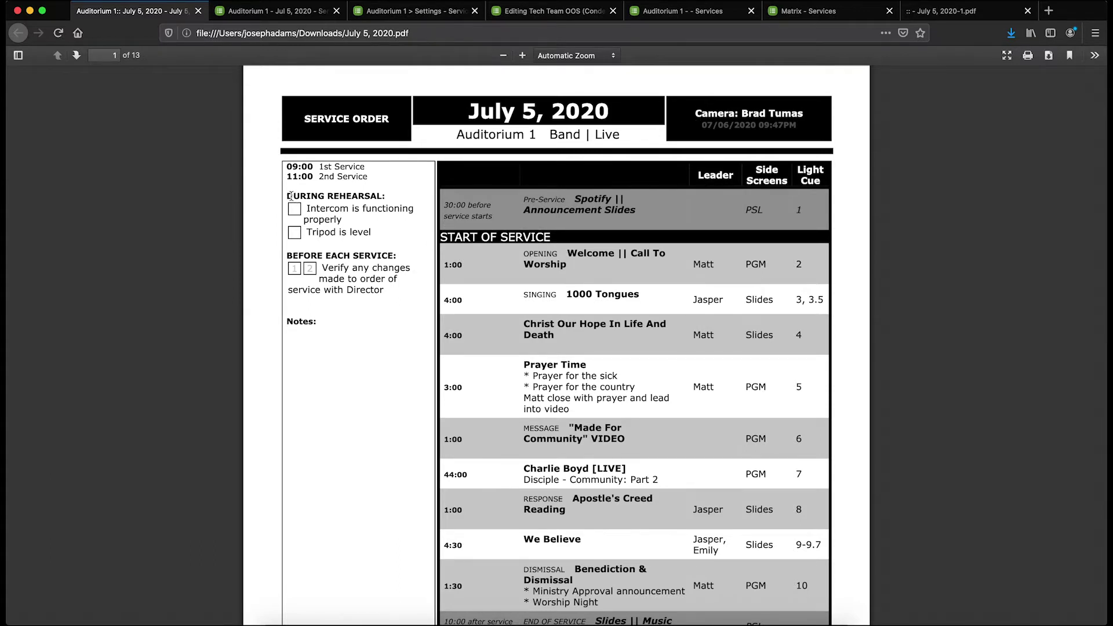
{"action": "left_click_drag", "start_coordinate": [288, 195], "coordinate": [380, 276]}
{"action": "left_click", "coordinate": [341, 251]}
{"action": "left_click", "coordinate": [380, 275]}
Step: Highlight the Director rehearsal items and AFTER EACH SERVICE heading, then return to the Auditorium 1 plan
{"action": "scroll", "coordinate": [379, 273], "scroll_direction": "down", "scroll_amount": 5}
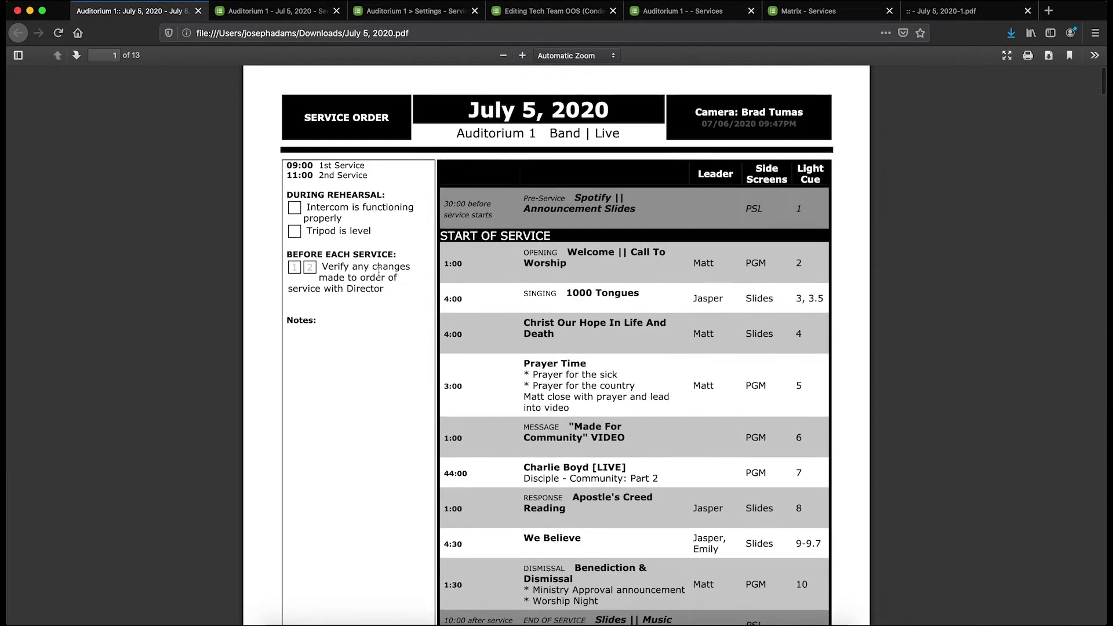
{"action": "scroll", "coordinate": [378, 272], "scroll_direction": "down", "scroll_amount": 20}
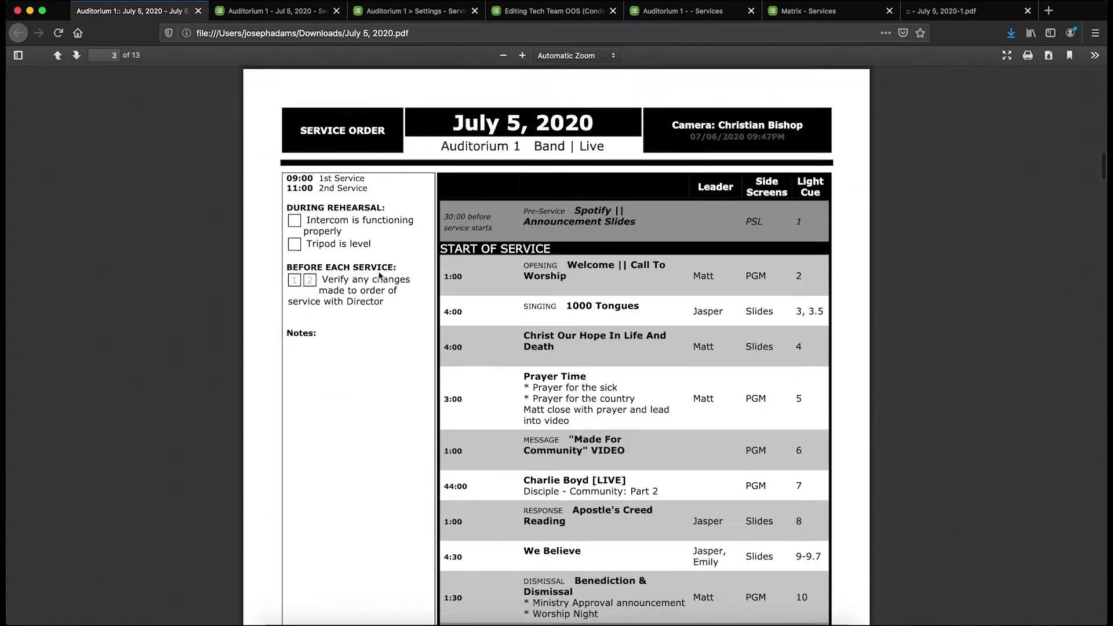
{"action": "scroll", "coordinate": [380, 277], "scroll_direction": "down", "scroll_amount": 20}
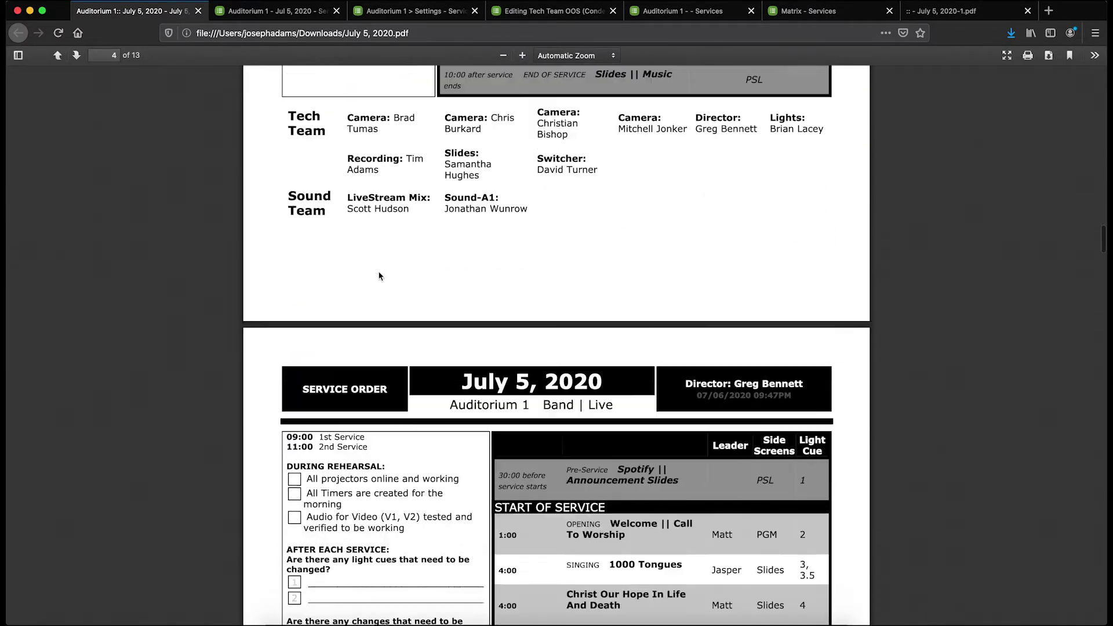
{"action": "scroll", "coordinate": [380, 276], "scroll_direction": "down", "scroll_amount": 2}
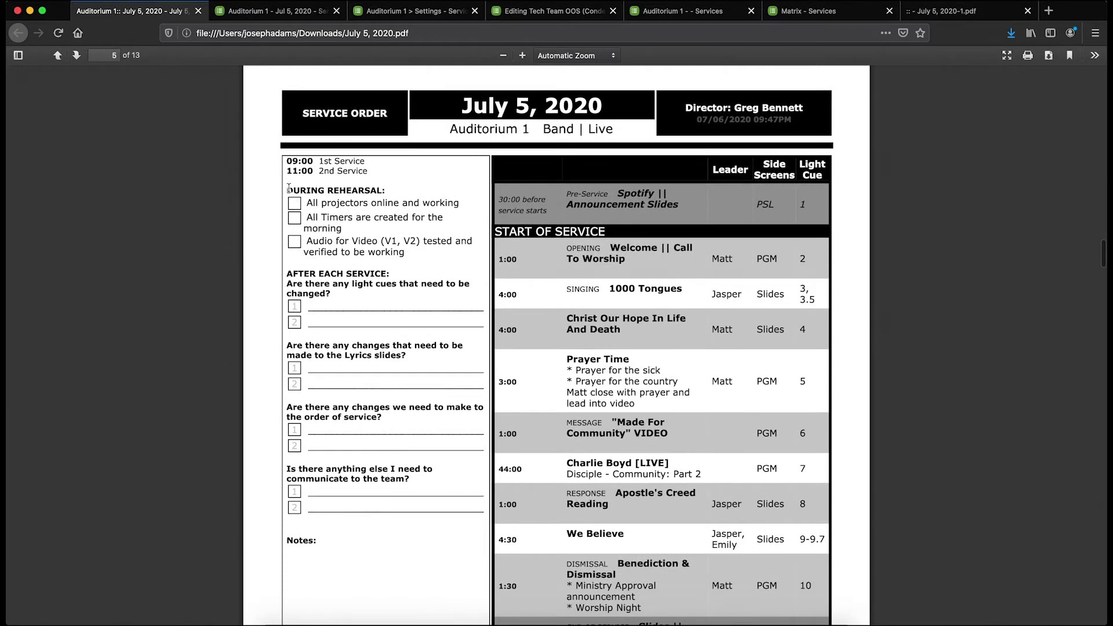
{"action": "left_click_drag", "start_coordinate": [289, 189], "coordinate": [385, 219]}
{"action": "left_click", "coordinate": [327, 273]}
{"action": "left_click_drag", "start_coordinate": [291, 273], "coordinate": [398, 280]}
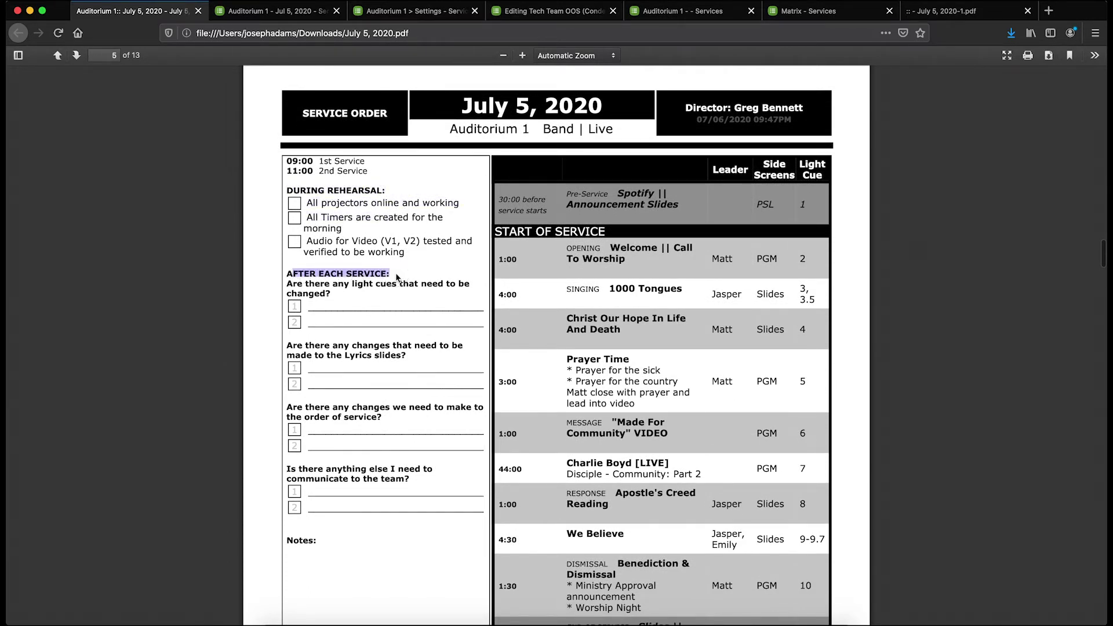
{"action": "left_click", "coordinate": [397, 279]}
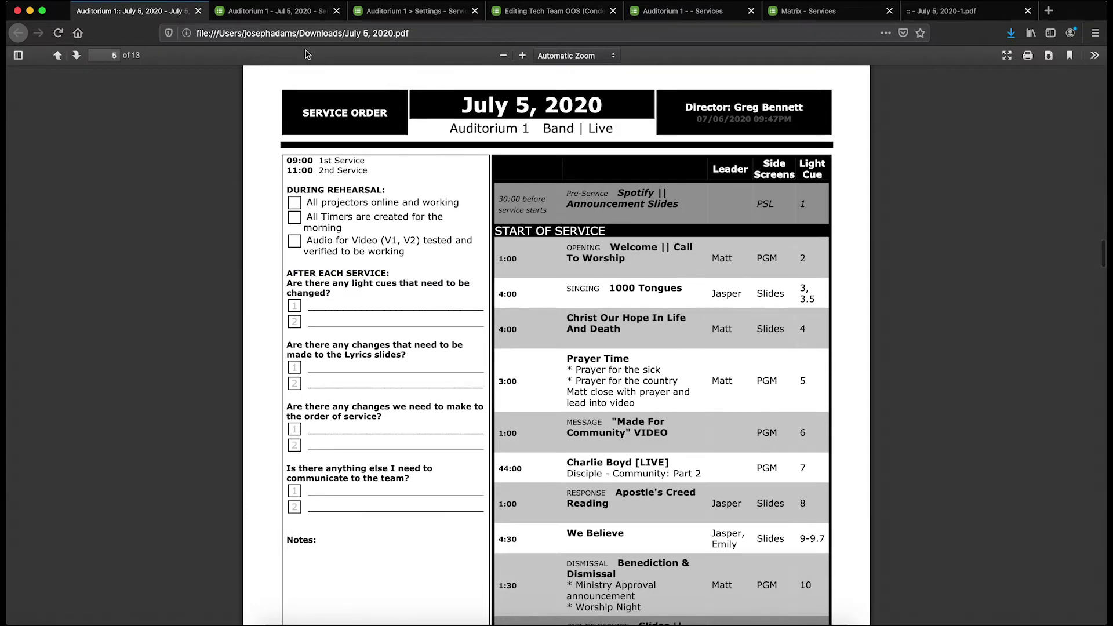
{"action": "left_click", "coordinate": [292, 13]}
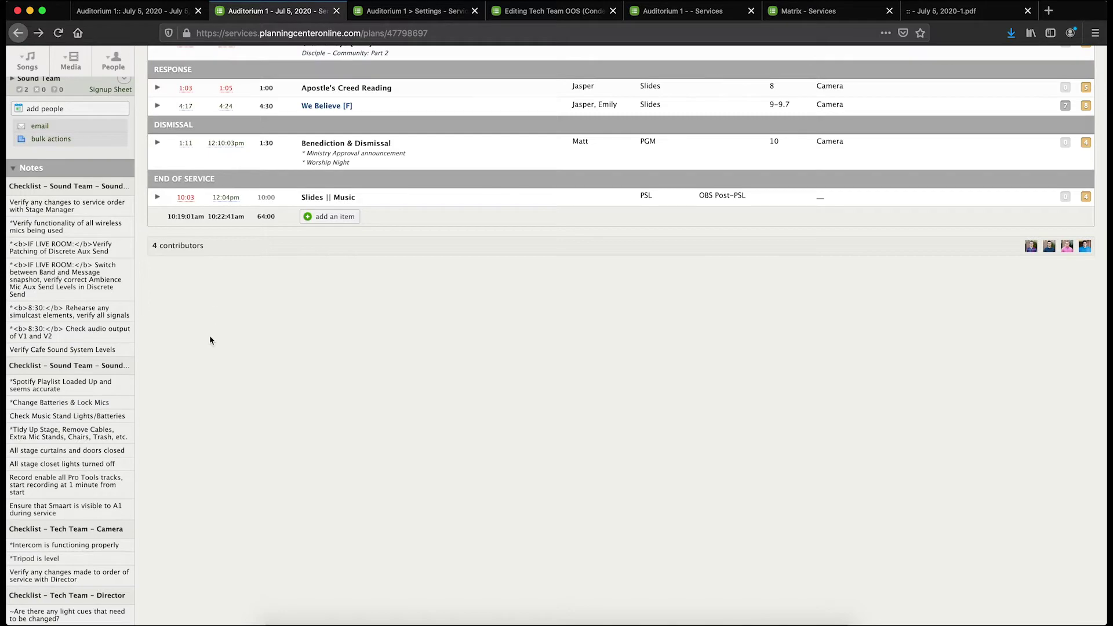
Step: Compare the sidebar's Director checklist notes with the PDF, then open the All Timers note
{"action": "scroll", "coordinate": [210, 336], "scroll_direction": "down", "scroll_amount": 1}
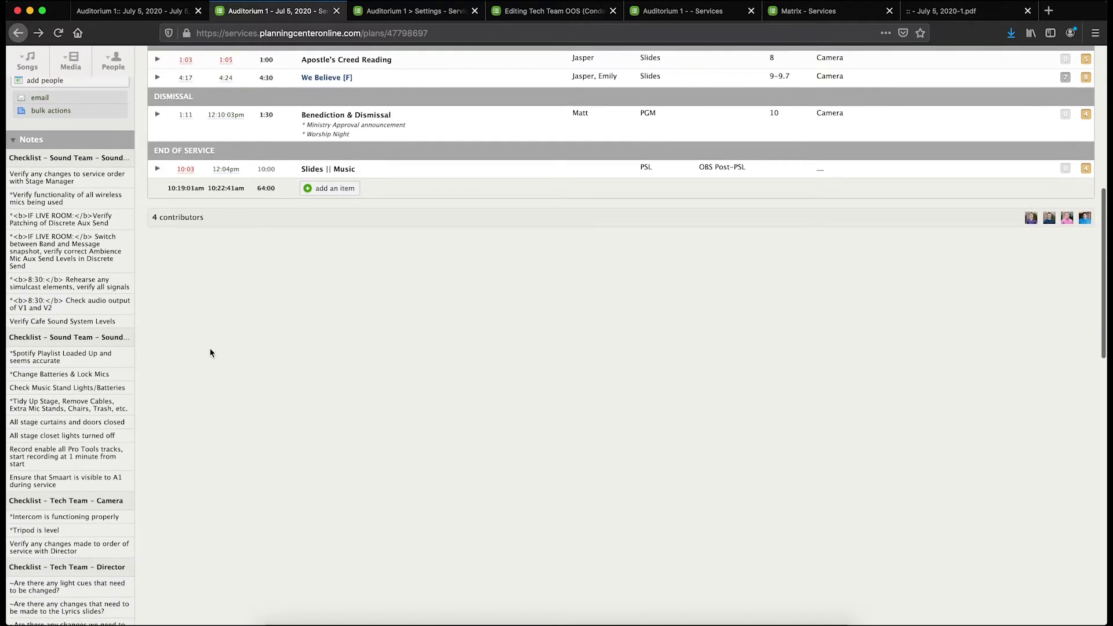
{"action": "scroll", "coordinate": [189, 341], "scroll_direction": "down", "scroll_amount": 5}
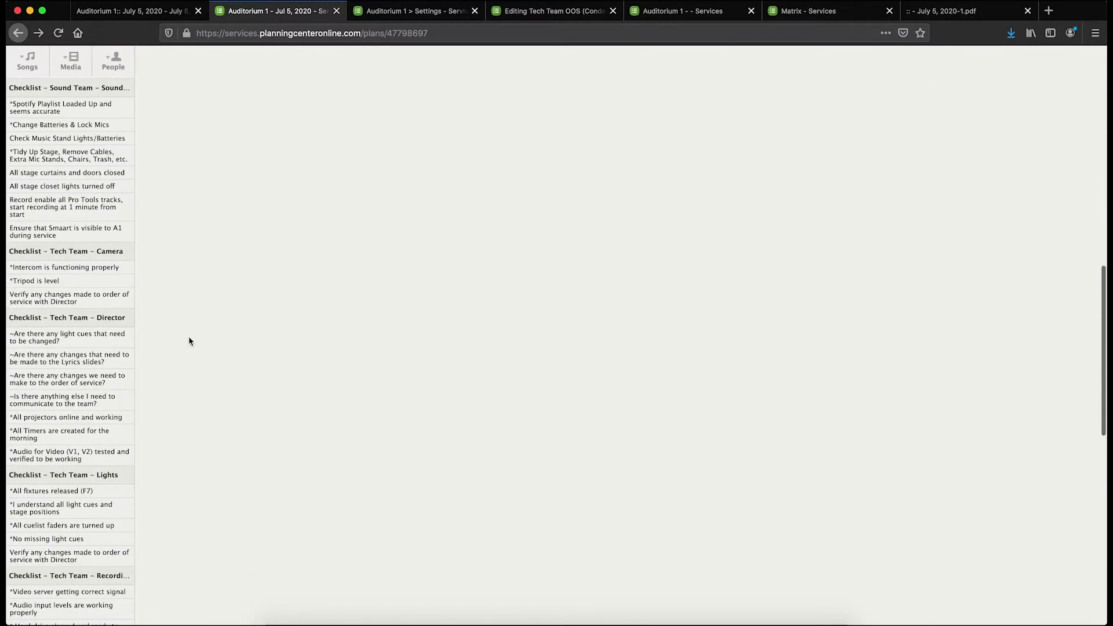
{"action": "scroll", "coordinate": [141, 350], "scroll_direction": "down", "scroll_amount": 2}
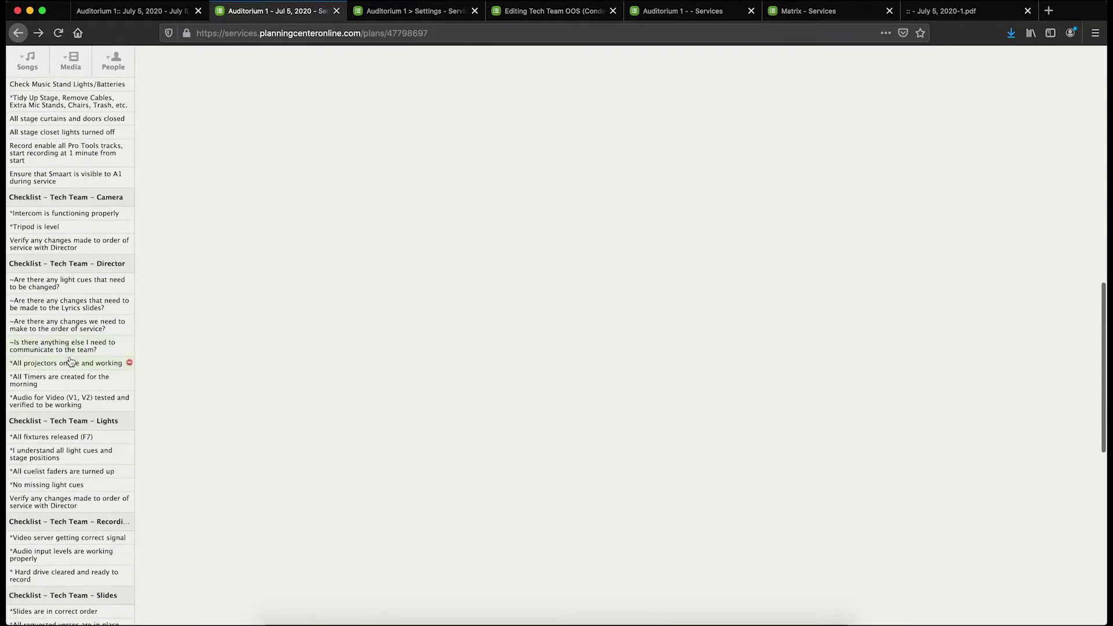
{"action": "left_click", "coordinate": [168, 16]}
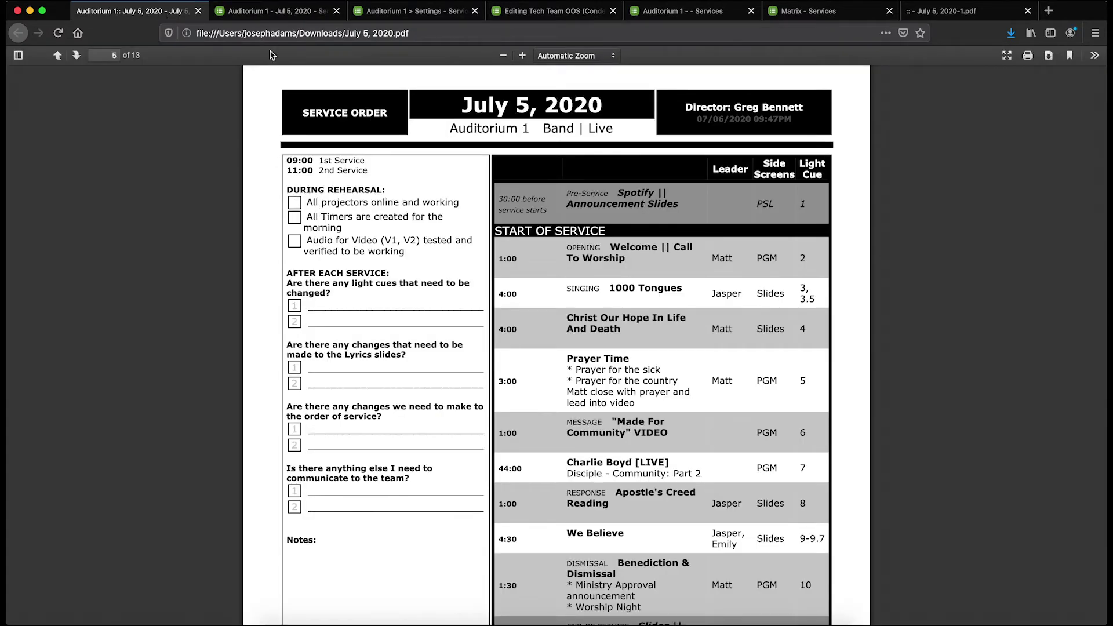
{"action": "left_click", "coordinate": [277, 12]}
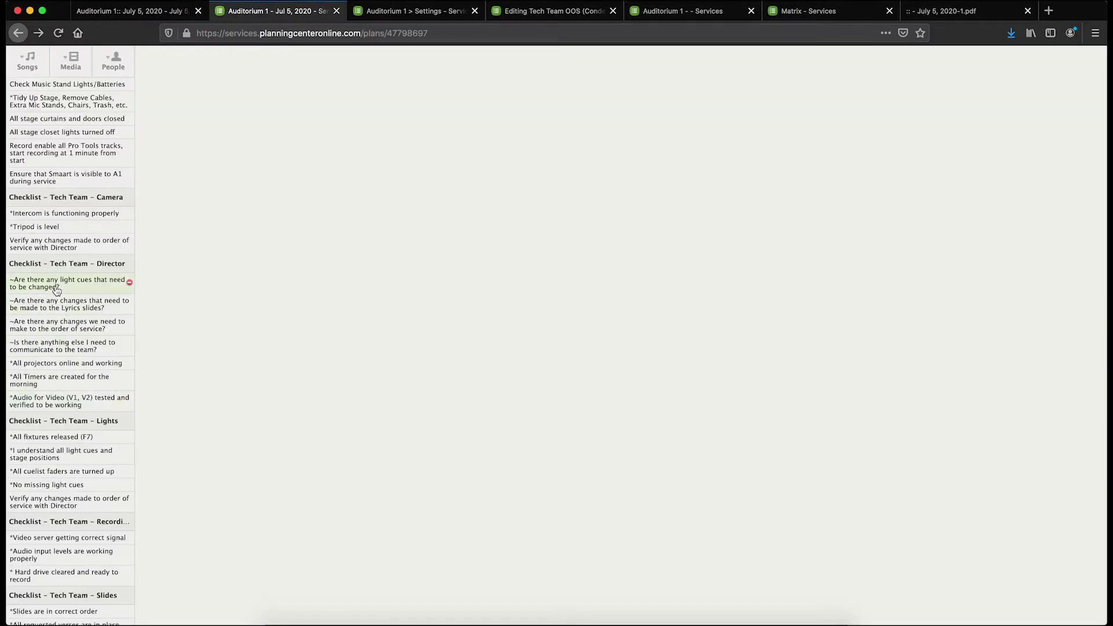
{"action": "left_click", "coordinate": [60, 377]}
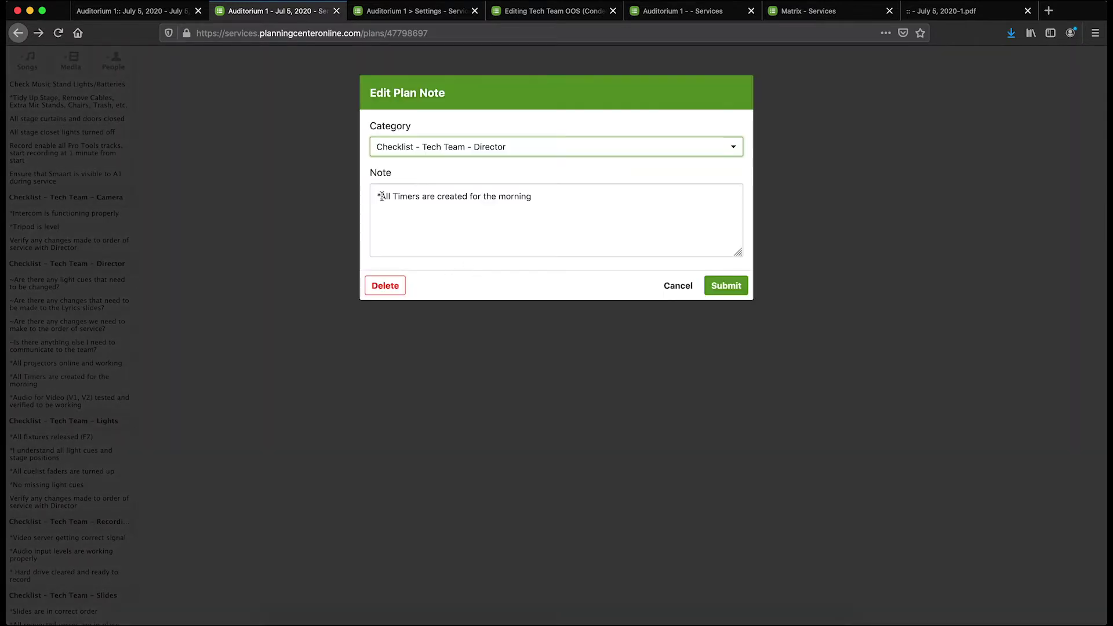
Step: Inspect the leading symbols of the All Timers and Lyrics slides notes without saving, then return to the PDF
{"action": "left_click_drag", "start_coordinate": [381, 196], "coordinate": [368, 195]}
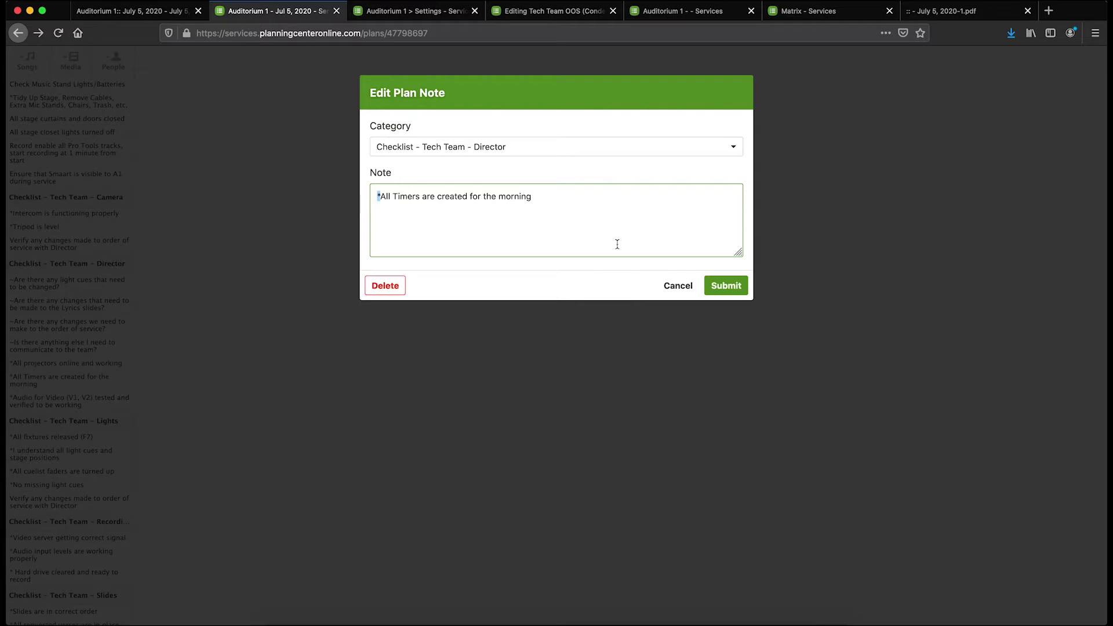
{"action": "left_click", "coordinate": [666, 289]}
{"action": "left_click", "coordinate": [62, 304]}
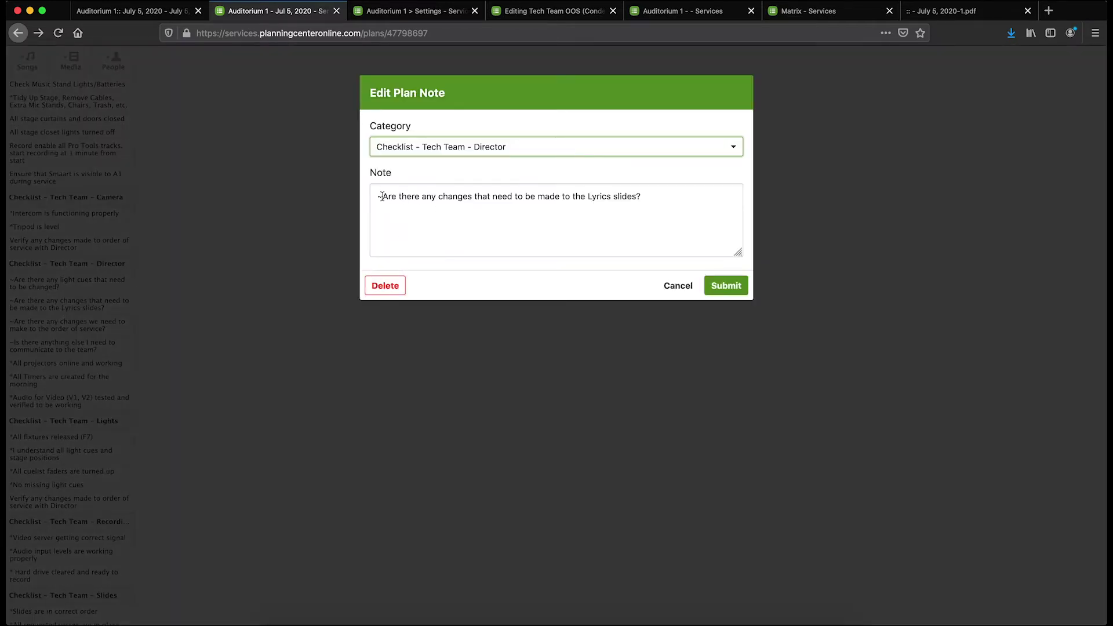
{"action": "left_click_drag", "start_coordinate": [382, 196], "coordinate": [366, 200]}
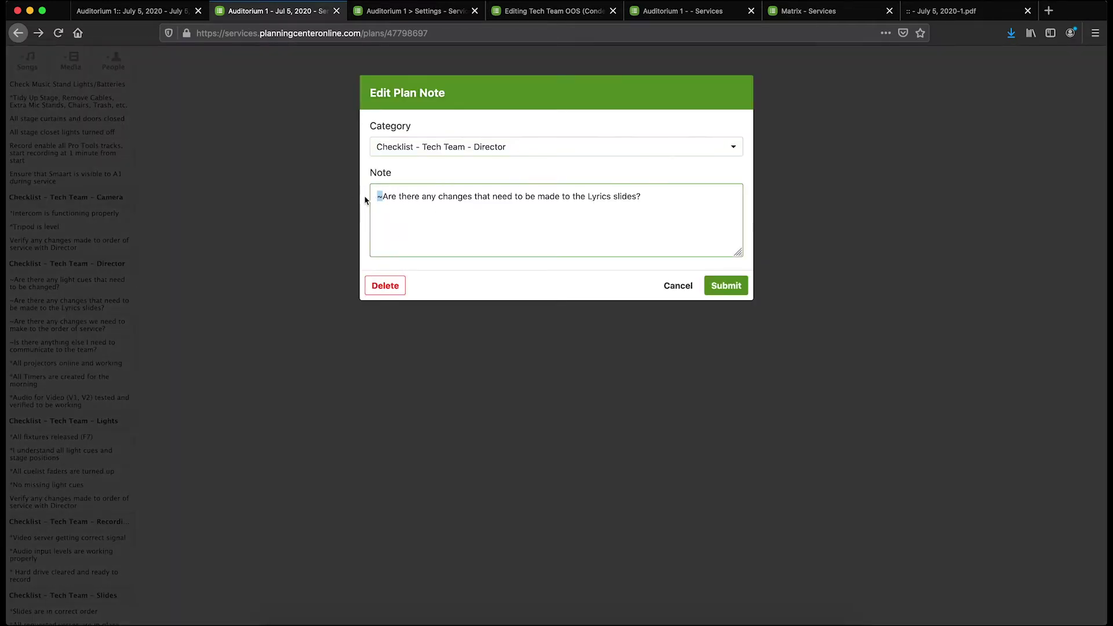
{"action": "left_click", "coordinate": [453, 197]}
{"action": "left_click", "coordinate": [689, 290]}
{"action": "left_click", "coordinate": [125, 17]}
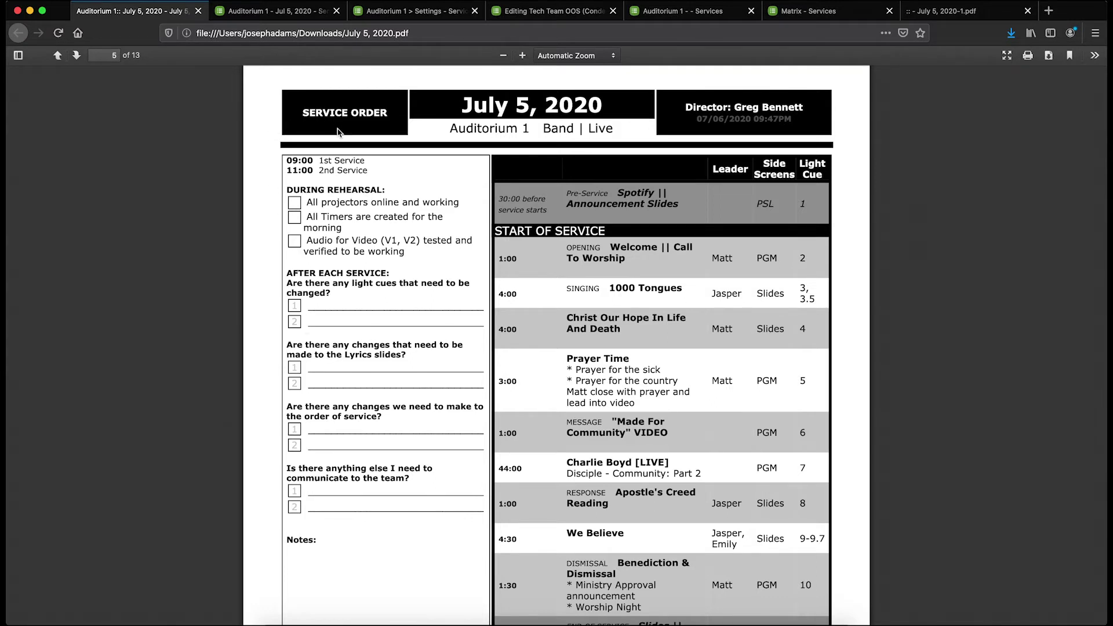
Step: Open the Camera note about verifying order-of-service changes and close it unedited
{"action": "left_click", "coordinate": [289, 12]}
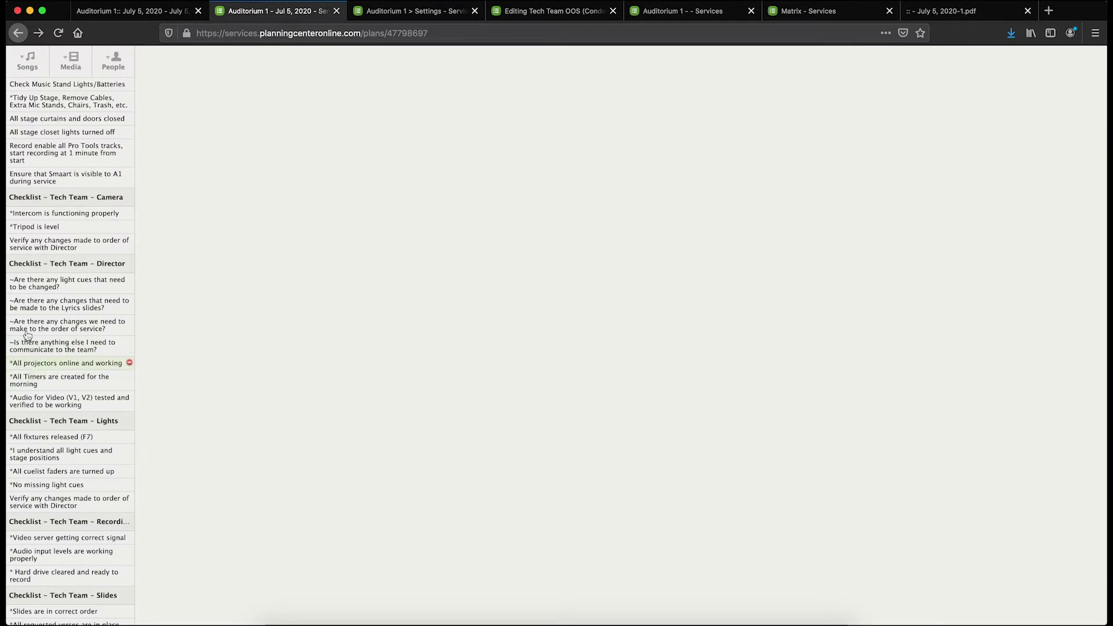
{"action": "left_click", "coordinate": [54, 242]}
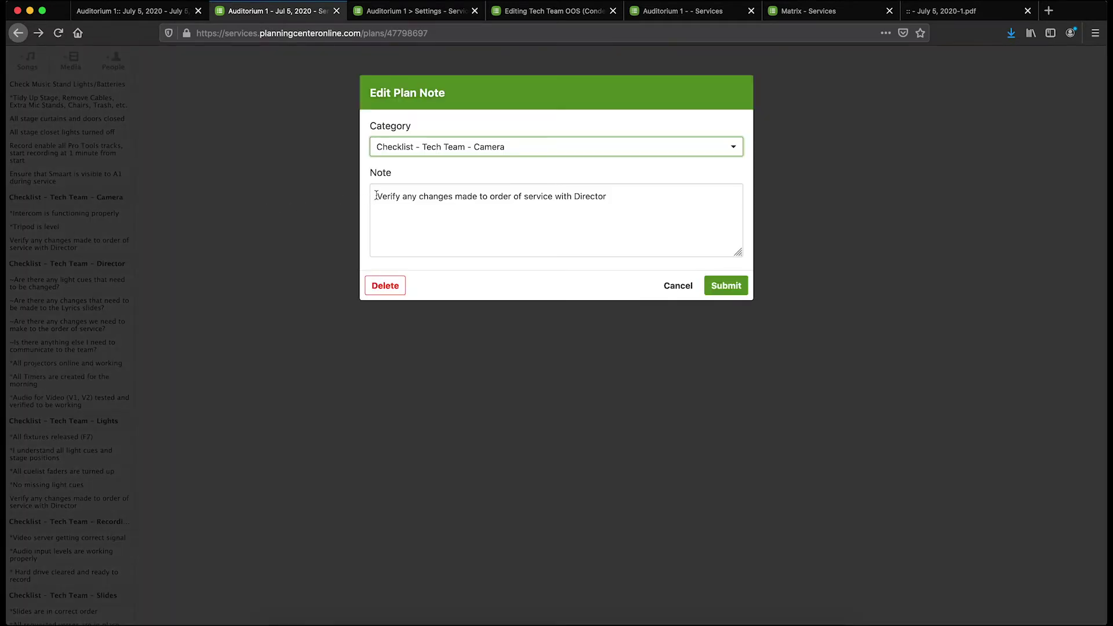
{"action": "left_click", "coordinate": [376, 196]}
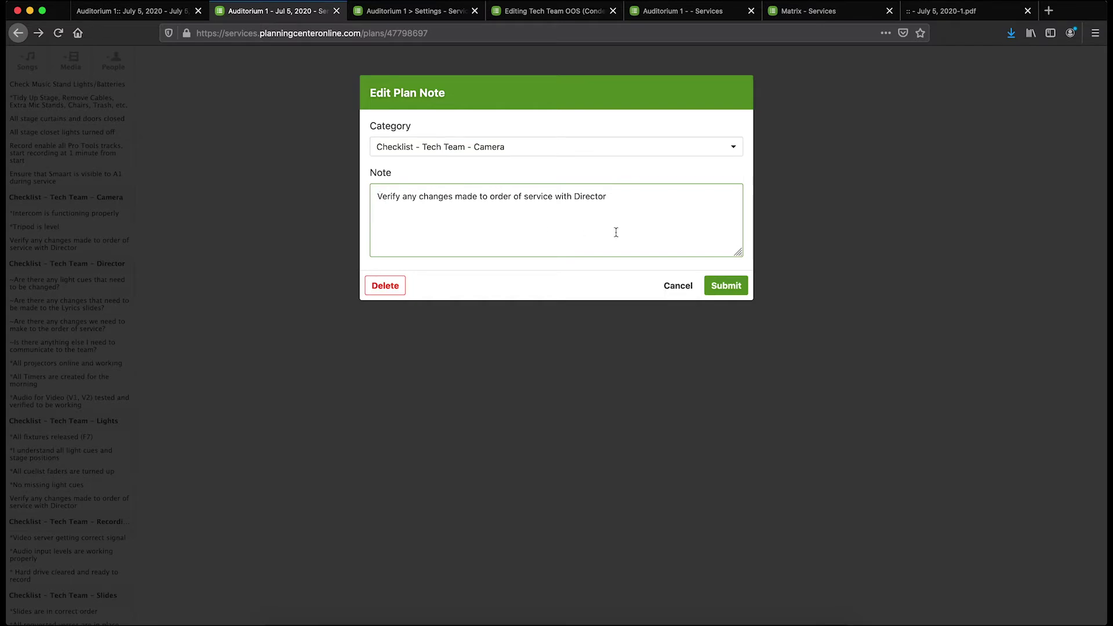
{"action": "left_click", "coordinate": [678, 286]}
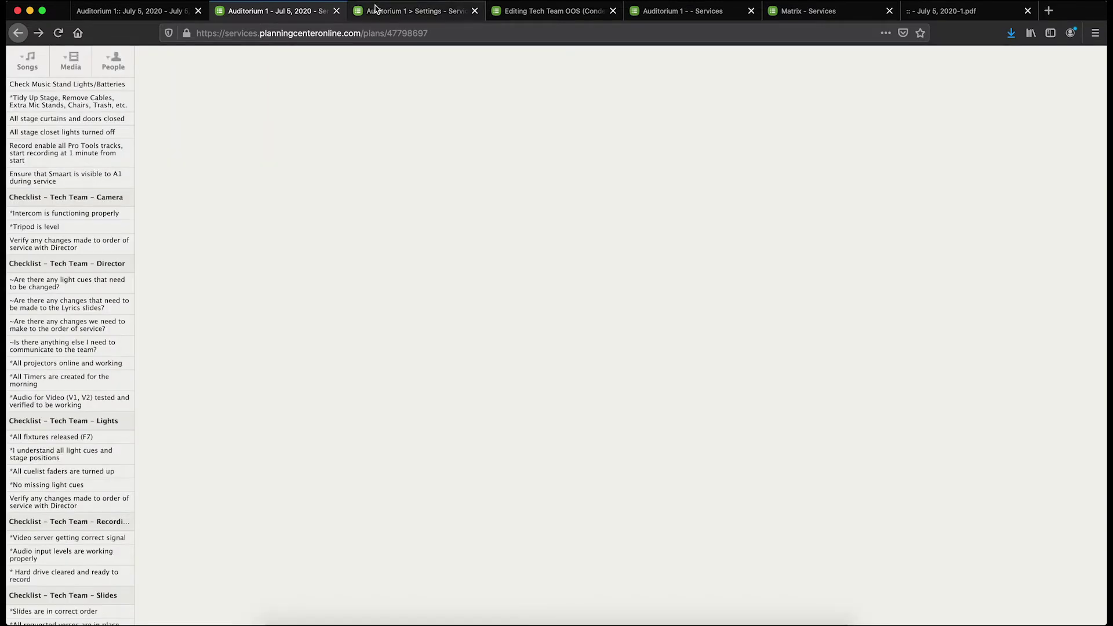
Step: Check the Camera page of the July 5, 2020 PDF, then return to the Auditorium 1 plan
{"action": "left_click", "coordinate": [197, 4]}
{"action": "scroll", "coordinate": [347, 303], "scroll_direction": "down", "scroll_amount": 10}
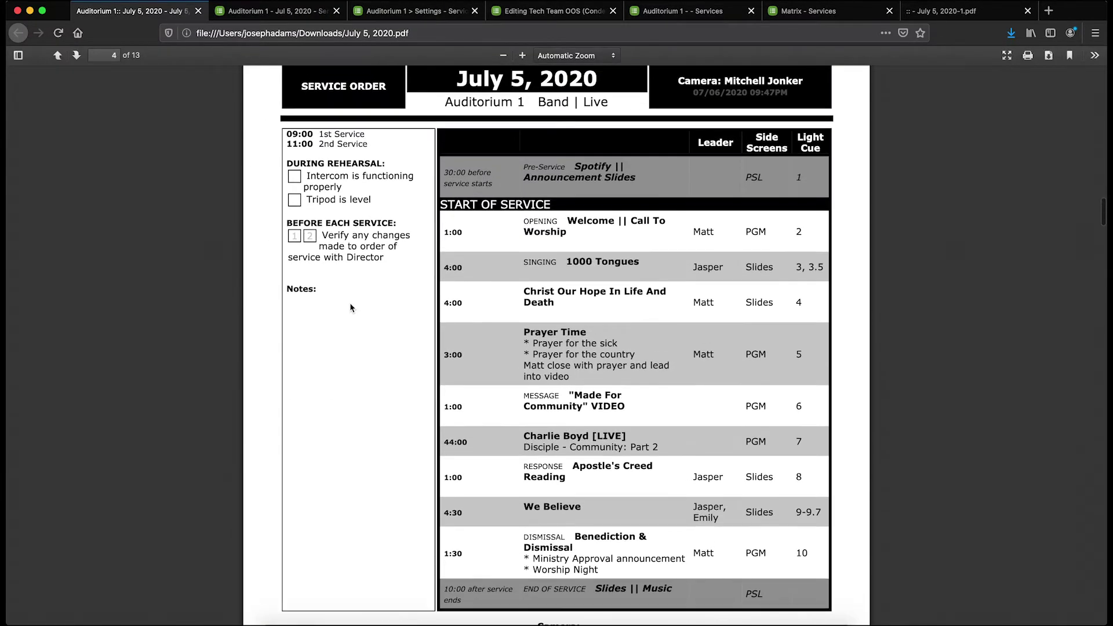
{"action": "scroll", "coordinate": [290, 224], "scroll_direction": "up", "scroll_amount": 1}
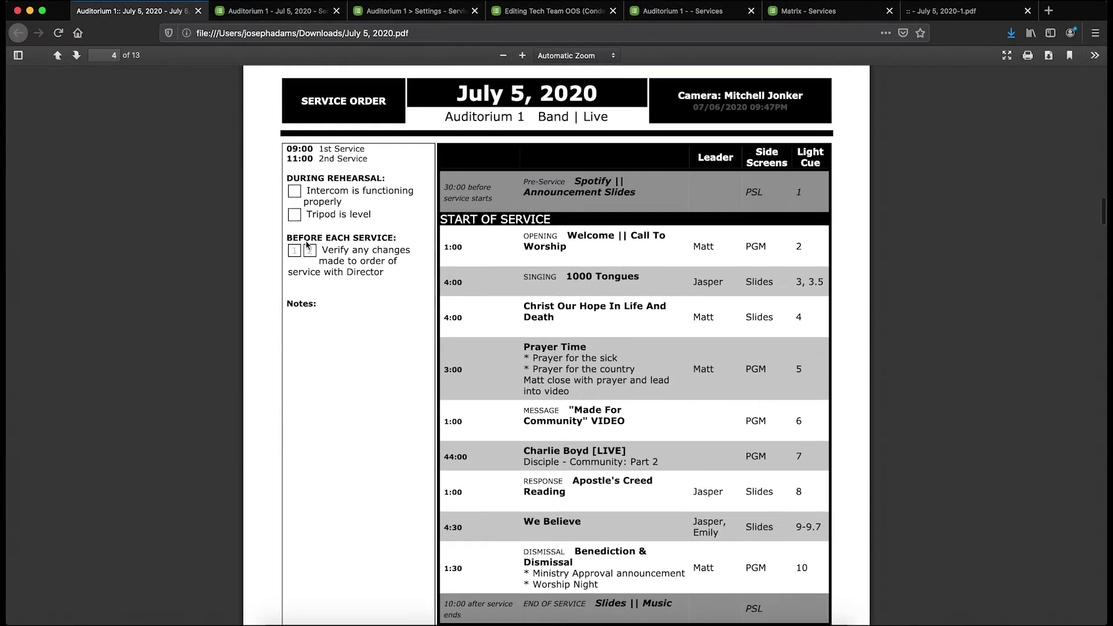
{"action": "left_click", "coordinate": [273, 10]}
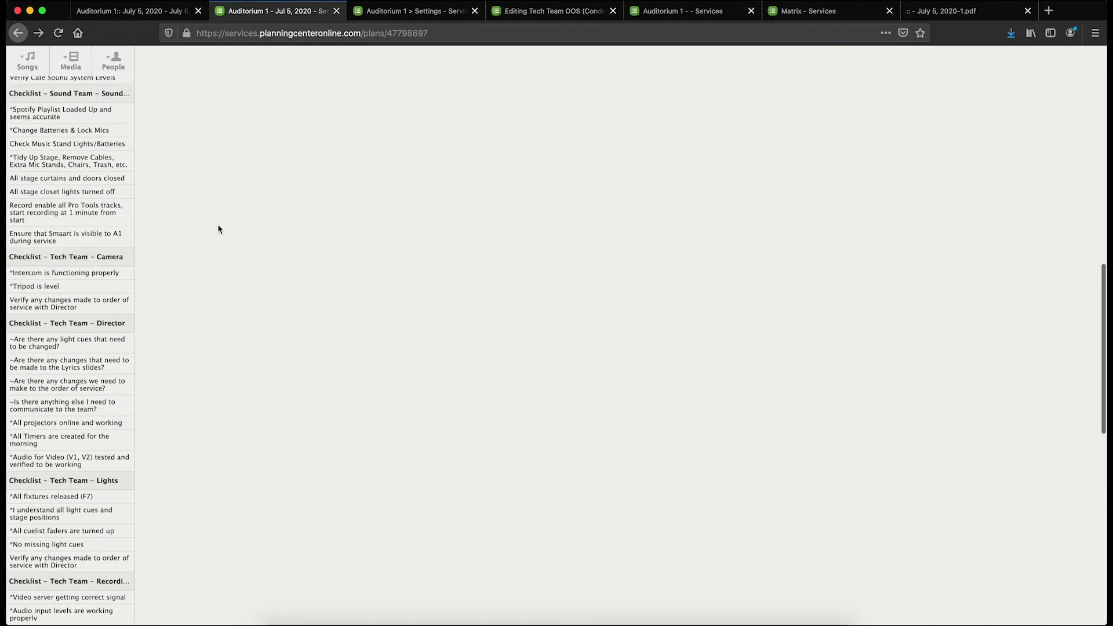
{"action": "scroll", "coordinate": [219, 229], "scroll_direction": "up", "scroll_amount": 5}
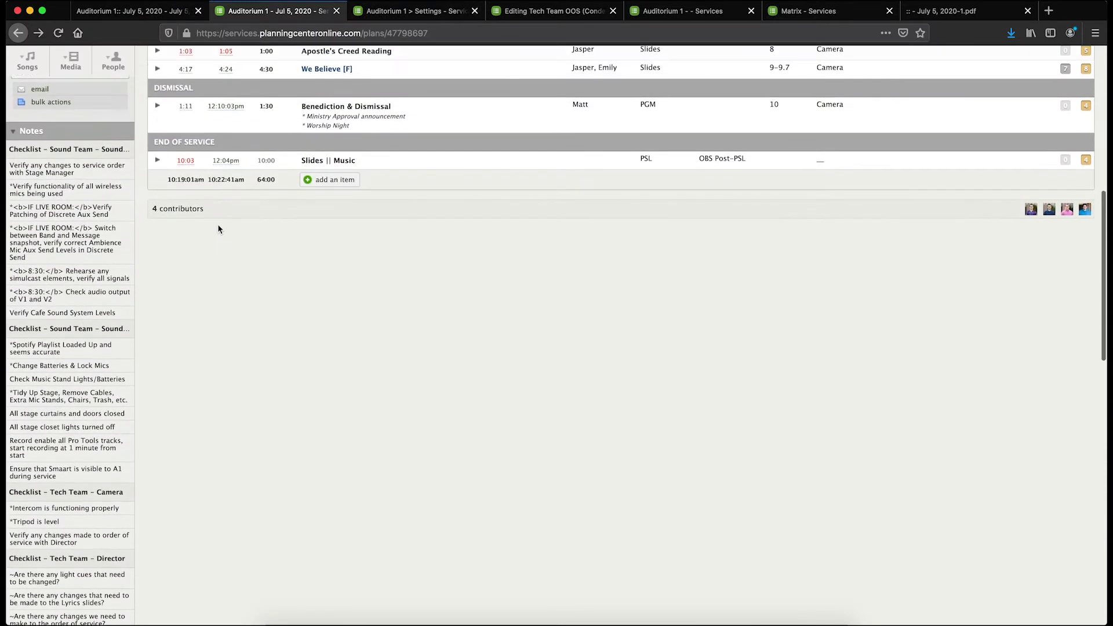
{"action": "scroll", "coordinate": [218, 226], "scroll_direction": "up", "scroll_amount": 1}
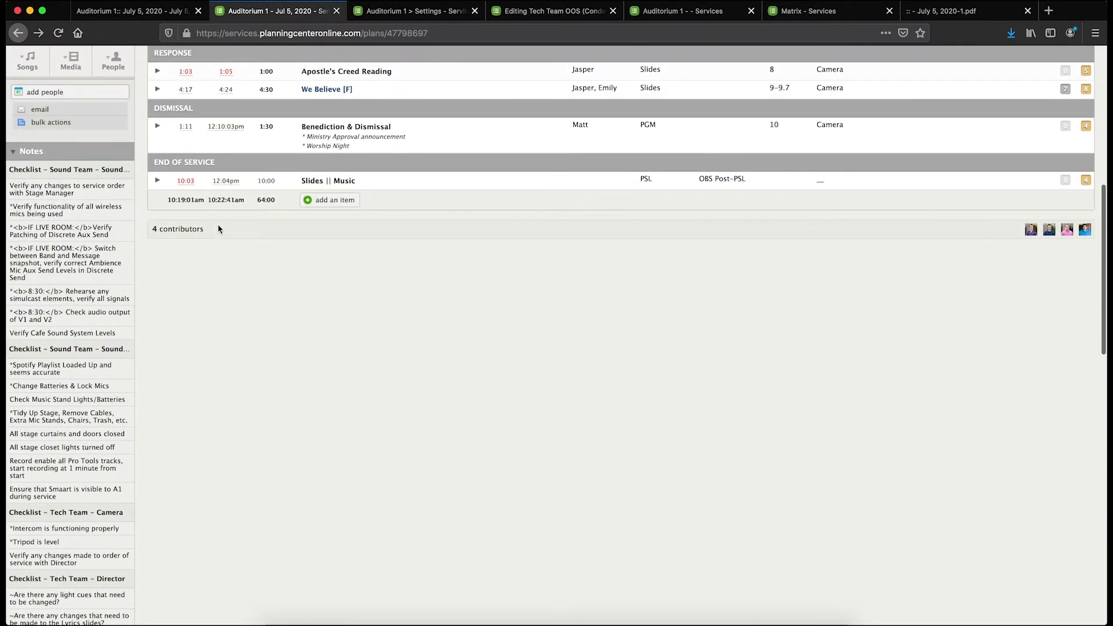
{"action": "left_click", "coordinate": [671, 15]}
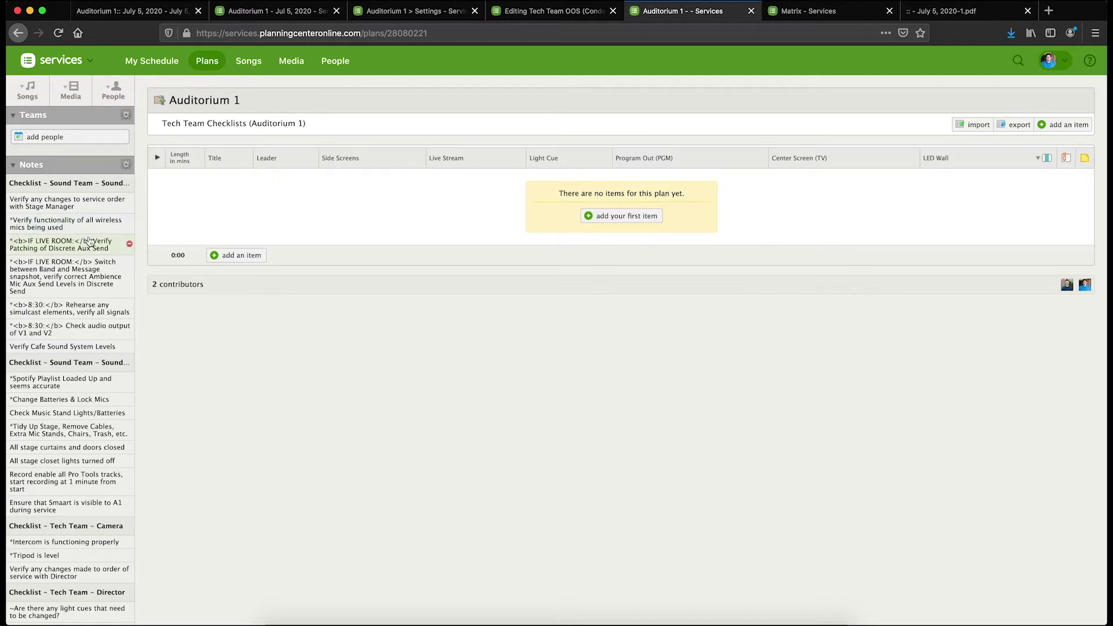
{"action": "scroll", "coordinate": [90, 242], "scroll_direction": "down", "scroll_amount": 1}
{"action": "scroll", "coordinate": [90, 242], "scroll_direction": "down", "scroll_amount": 7}
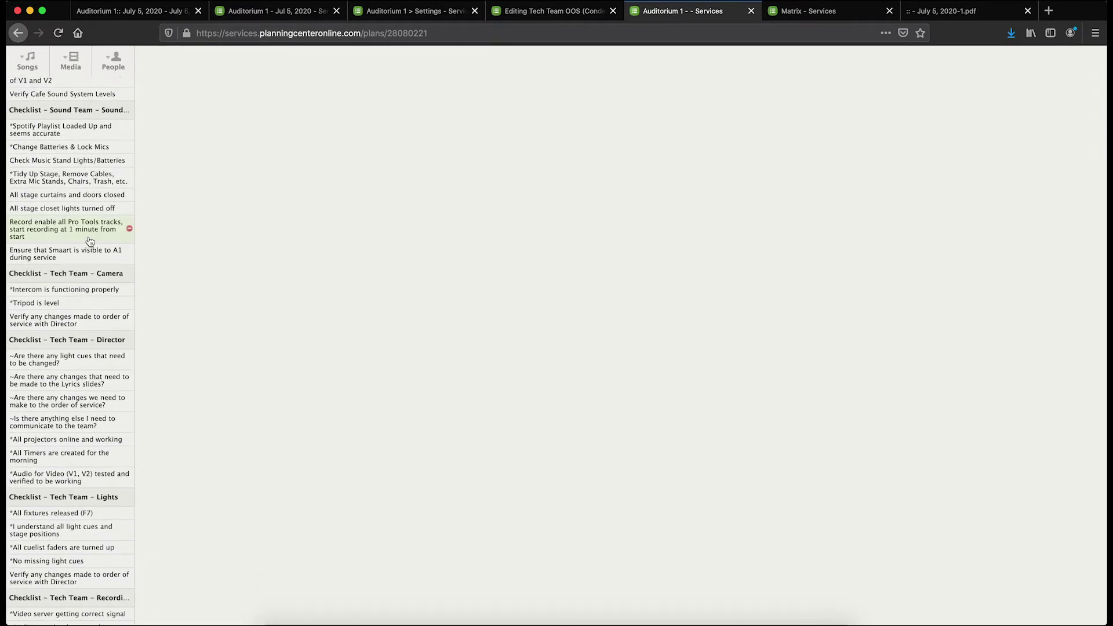
{"action": "scroll", "coordinate": [90, 242], "scroll_direction": "down", "scroll_amount": 1}
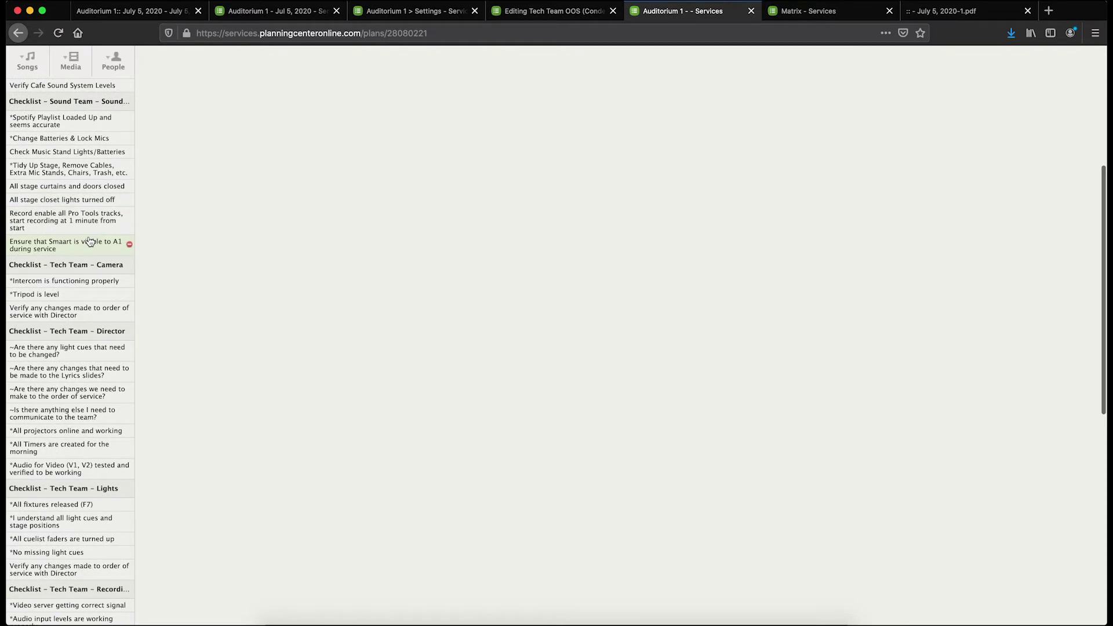
{"action": "scroll", "coordinate": [90, 242], "scroll_direction": "up", "scroll_amount": 8}
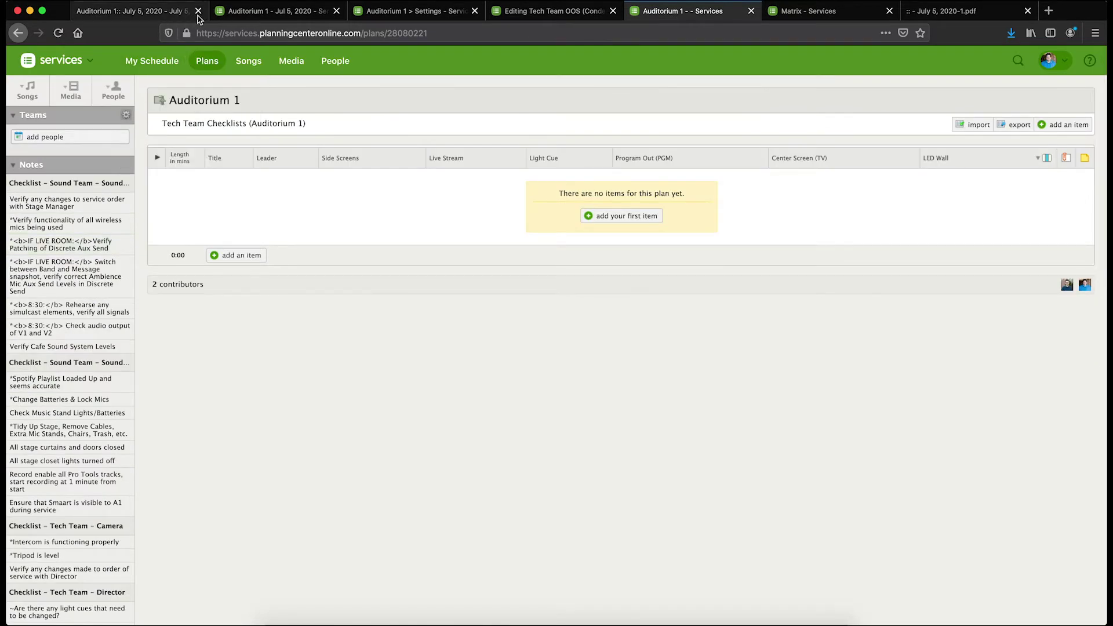
{"action": "left_click", "coordinate": [240, 12]}
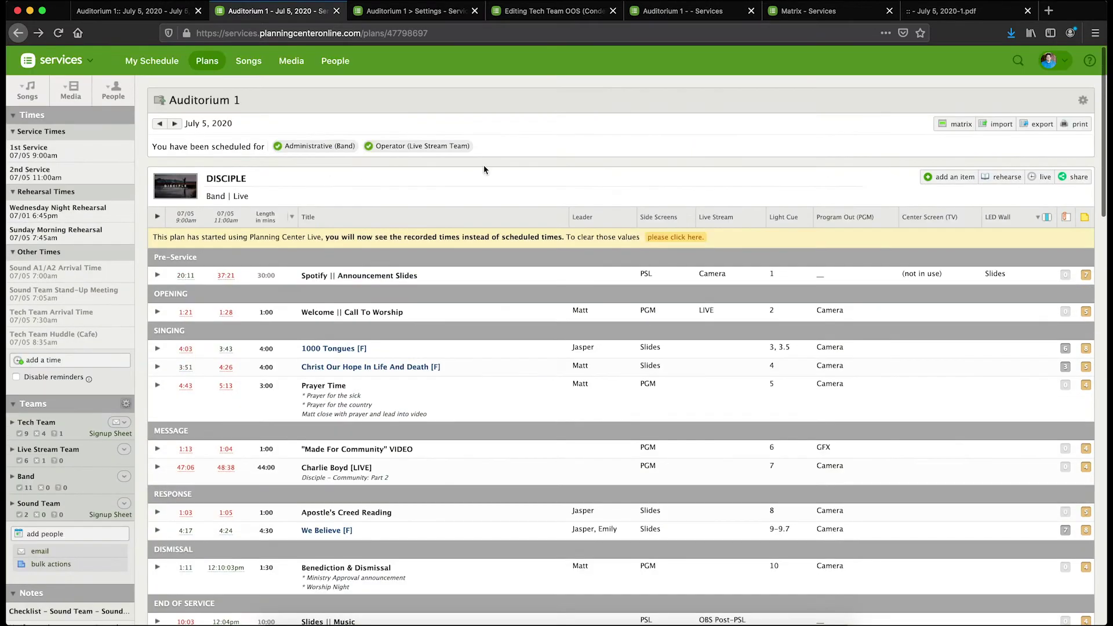
{"action": "left_click", "coordinate": [998, 124]}
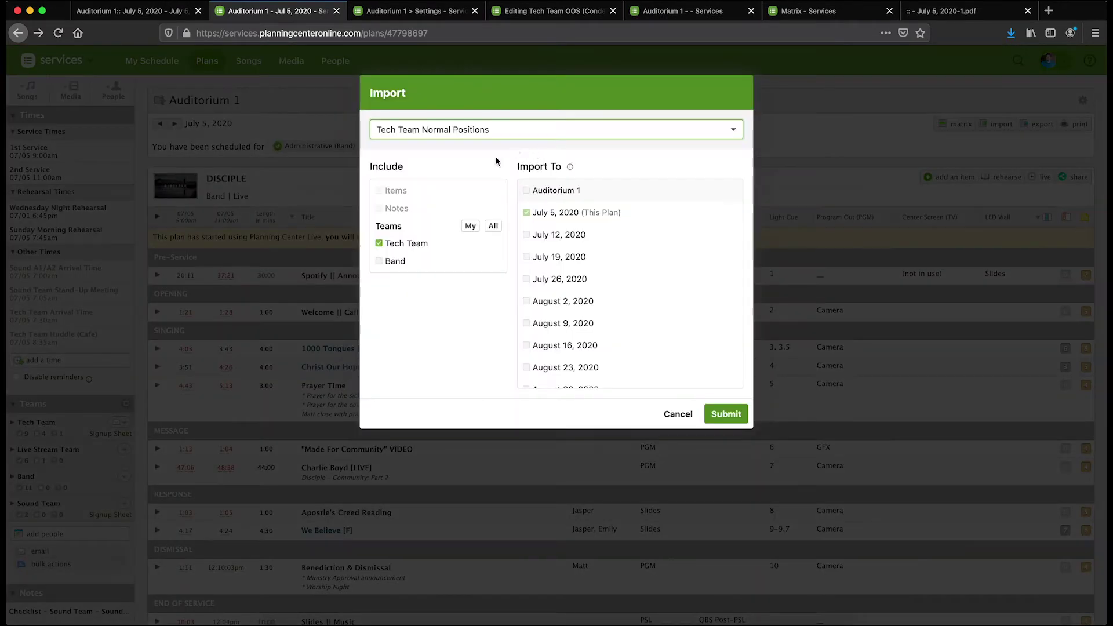
{"action": "left_click", "coordinate": [454, 132]}
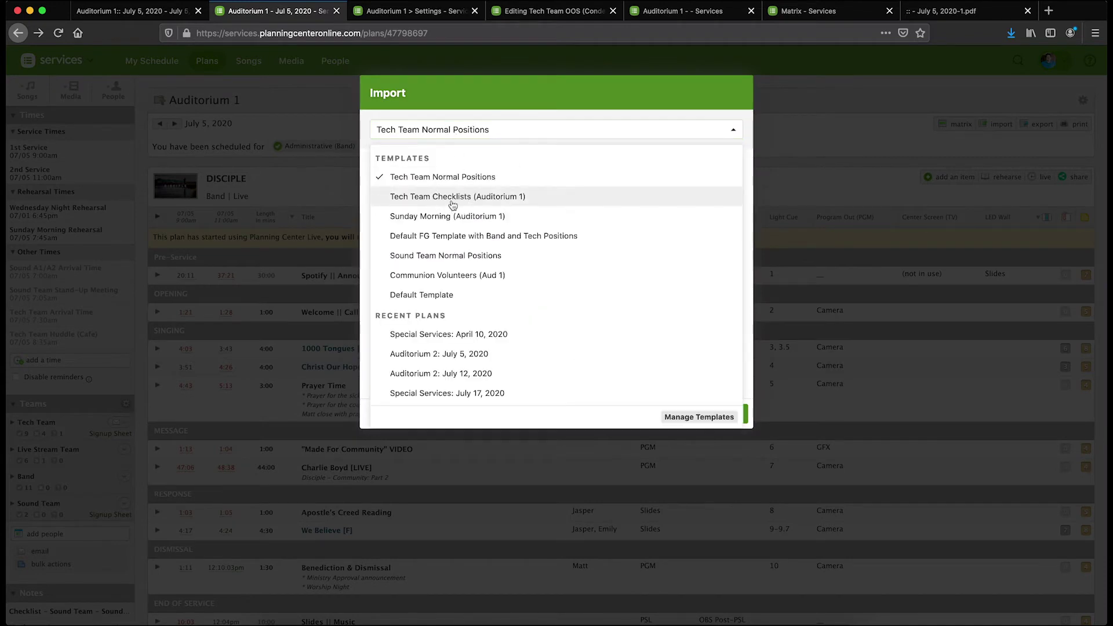
{"action": "left_click", "coordinate": [451, 200]}
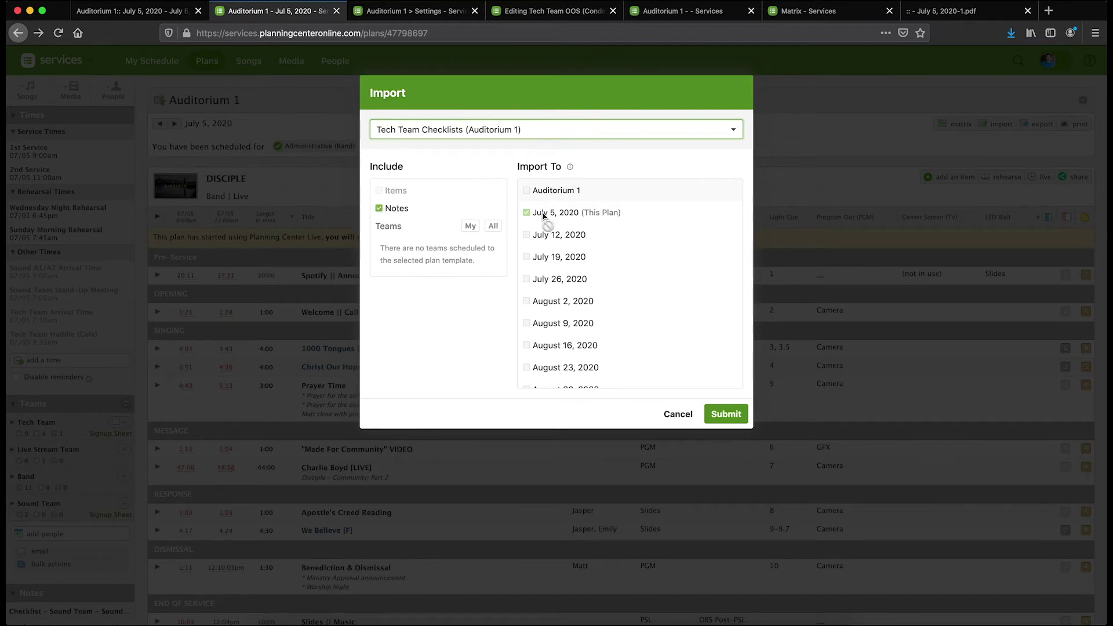
{"action": "left_click", "coordinate": [678, 413]}
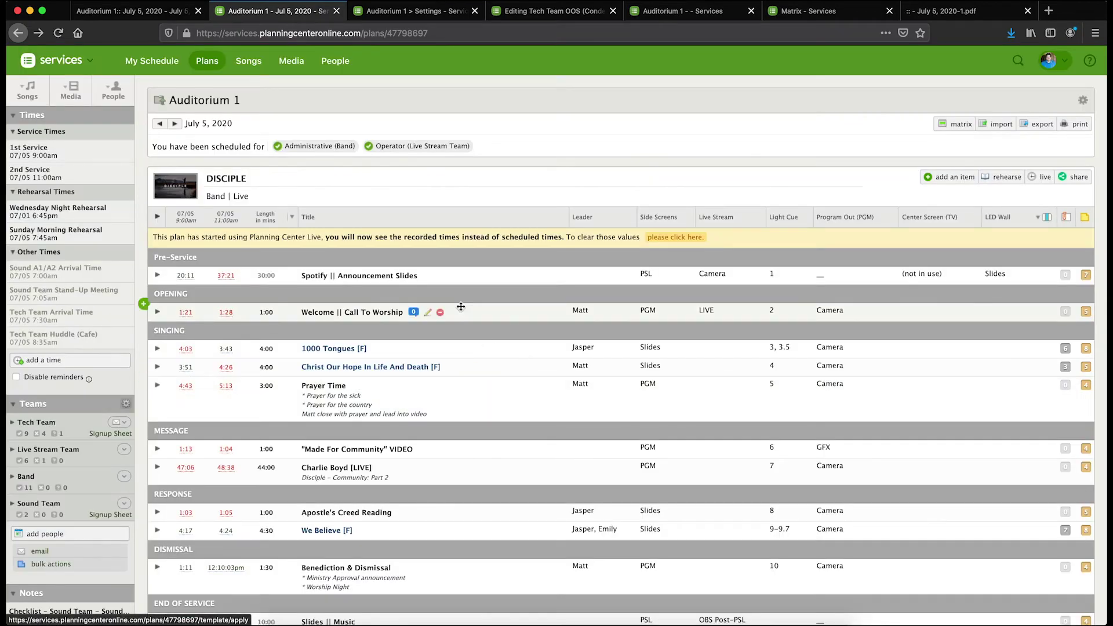
{"action": "scroll", "coordinate": [462, 311], "scroll_direction": "down", "scroll_amount": 3}
{"action": "scroll", "coordinate": [462, 311], "scroll_direction": "down", "scroll_amount": 4}
{"action": "scroll", "coordinate": [461, 307], "scroll_direction": "up", "scroll_amount": 10}
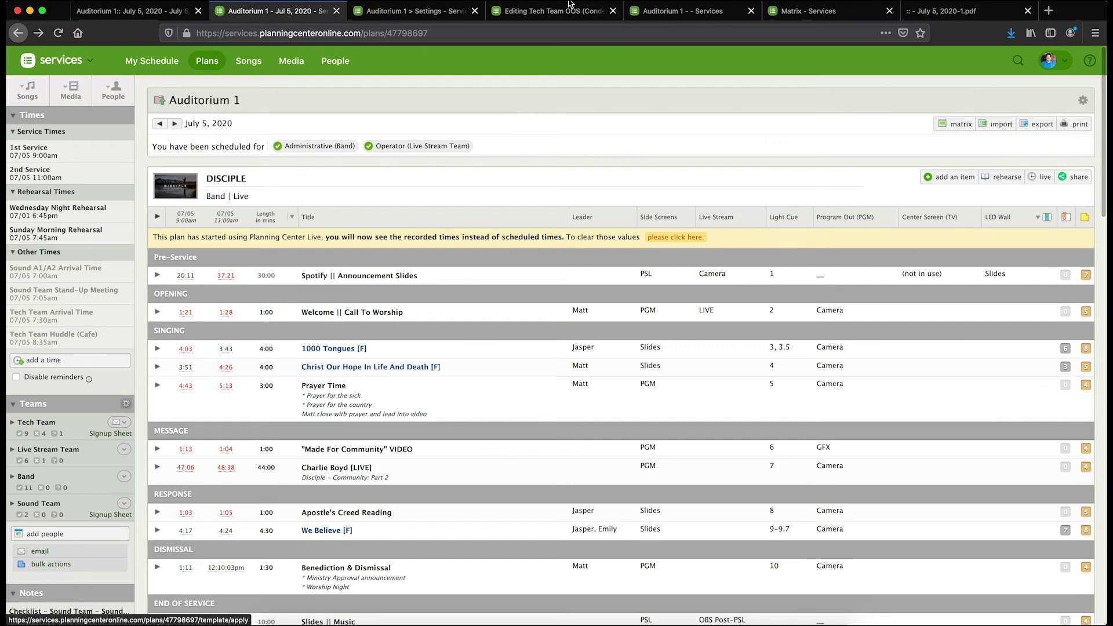
Step: Open the matrix of both auditorium plans, view Auditorium 1's report choices, cancel, and return to the PDF
{"action": "left_click", "coordinate": [678, 13]}
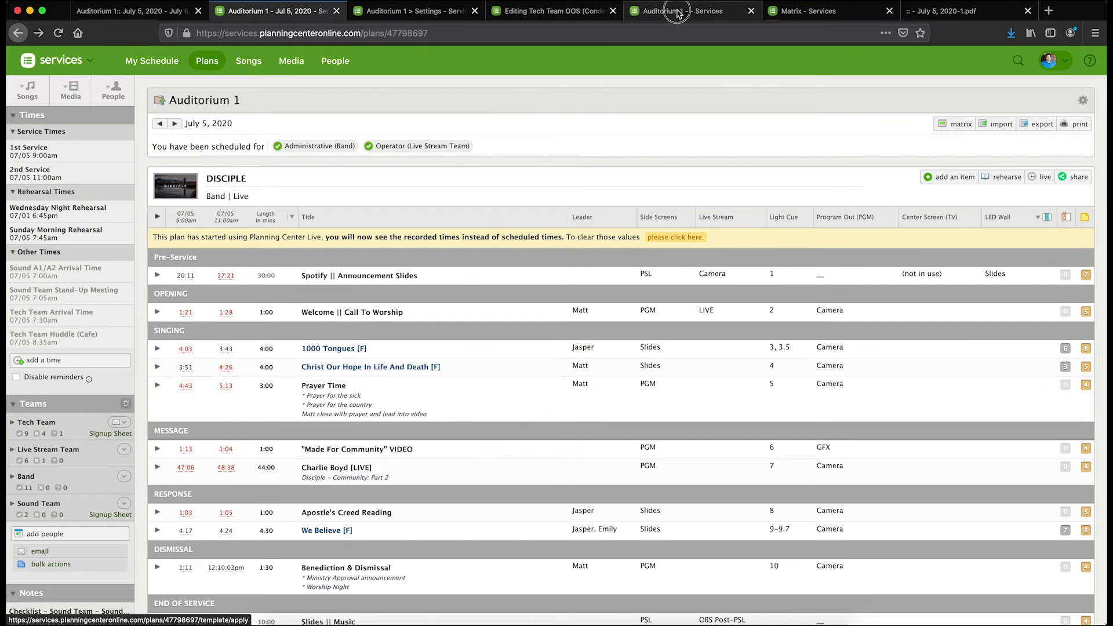
{"action": "left_click", "coordinate": [817, 13]}
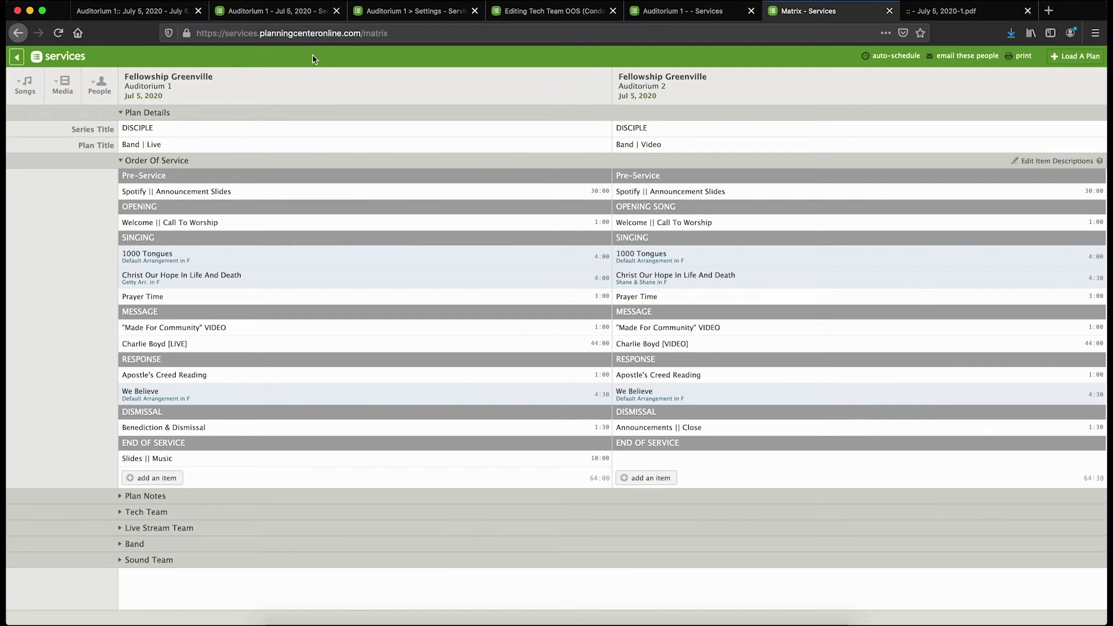
{"action": "mouse_move", "coordinate": [165, 82]}
{"action": "left_click", "coordinate": [1025, 56]}
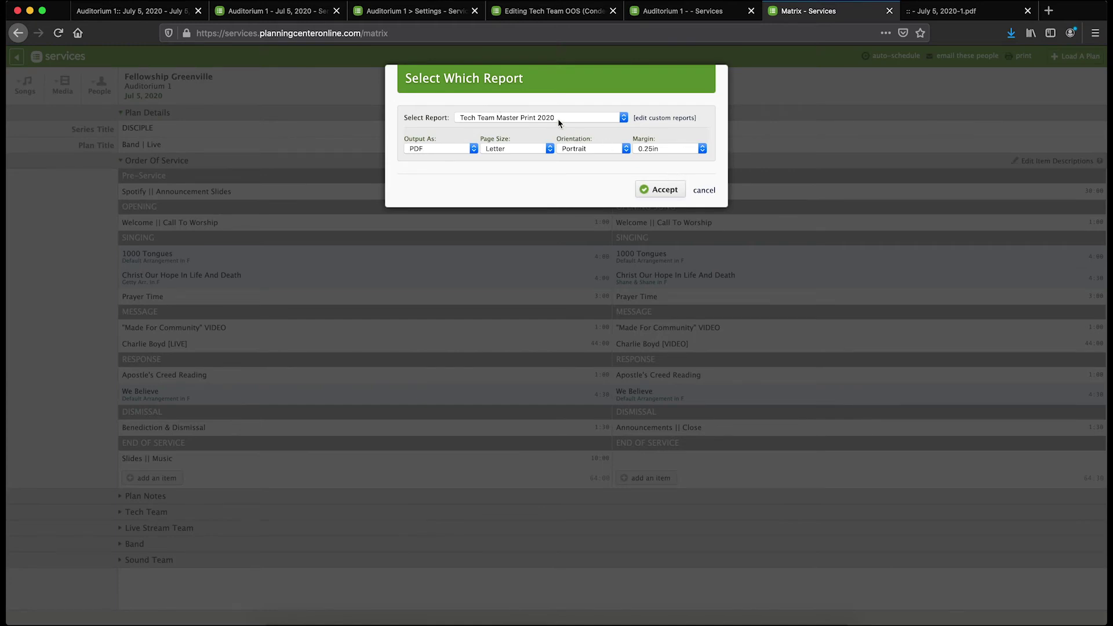
{"action": "left_click", "coordinate": [704, 190]}
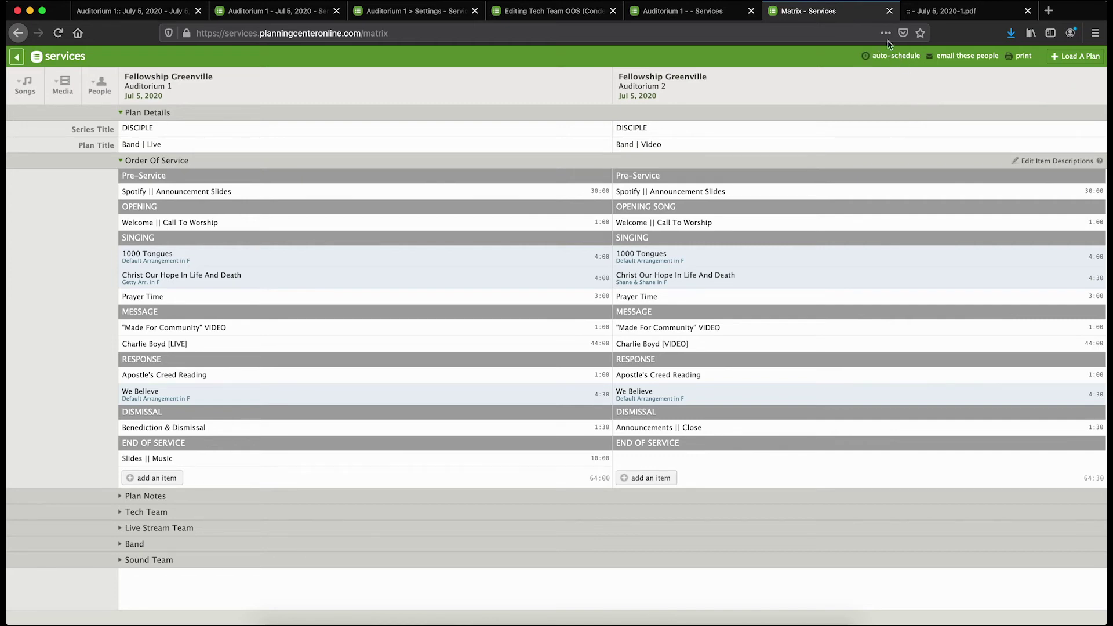
{"action": "left_click", "coordinate": [944, 13]}
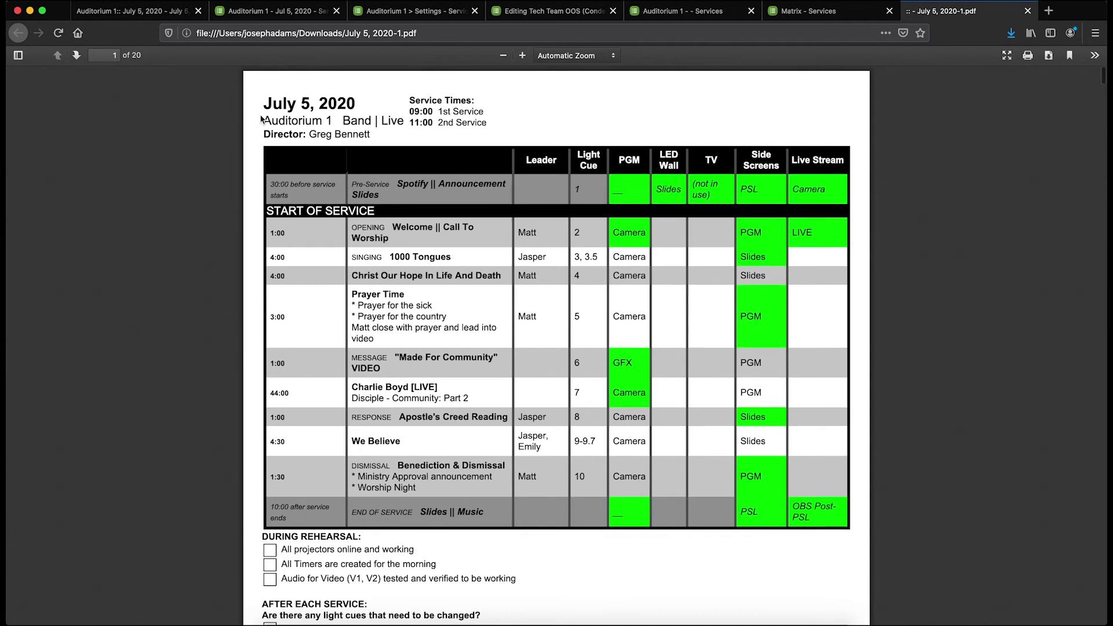
Step: Scroll the July 5, 2020 report PDF's per-position pages down to page 12, Auditorium 2's Band | Video sheet
{"action": "scroll", "coordinate": [261, 119], "scroll_direction": "down", "scroll_amount": 3}
{"action": "scroll", "coordinate": [262, 119], "scroll_direction": "up", "scroll_amount": 2}
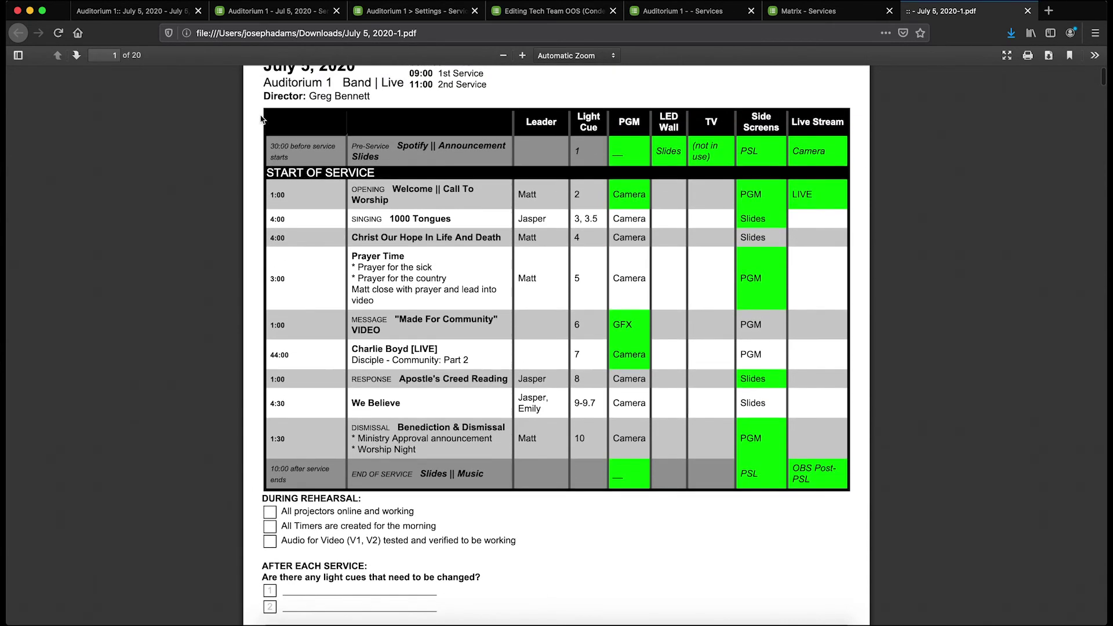
{"action": "scroll", "coordinate": [269, 260], "scroll_direction": "down", "scroll_amount": 5}
{"action": "scroll", "coordinate": [284, 335], "scroll_direction": "down", "scroll_amount": 3}
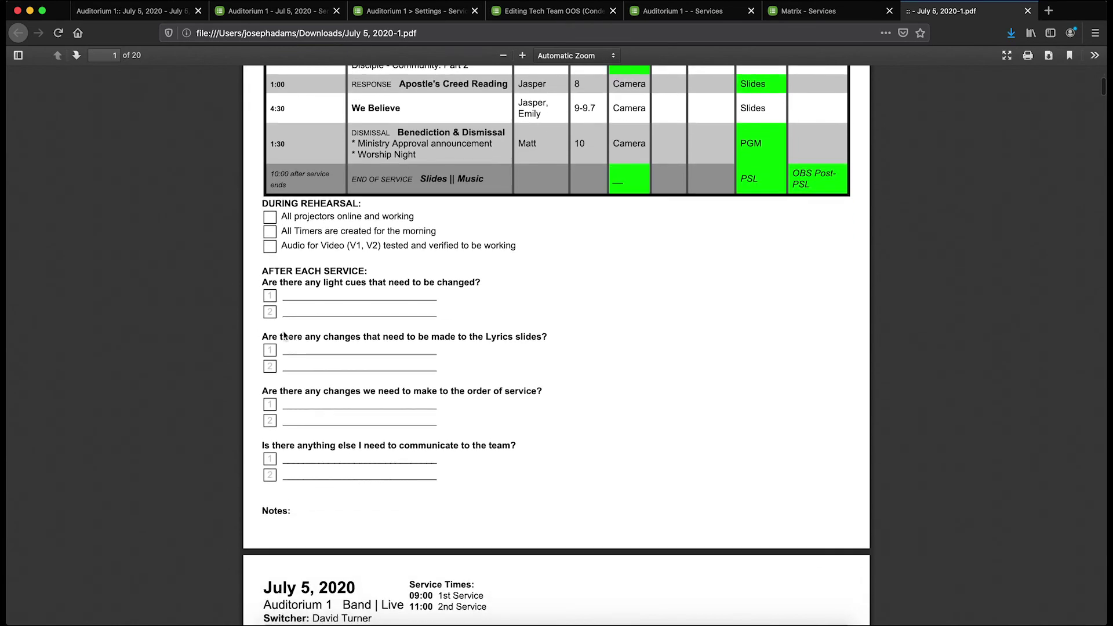
{"action": "scroll", "coordinate": [284, 335], "scroll_direction": "up", "scroll_amount": 10}
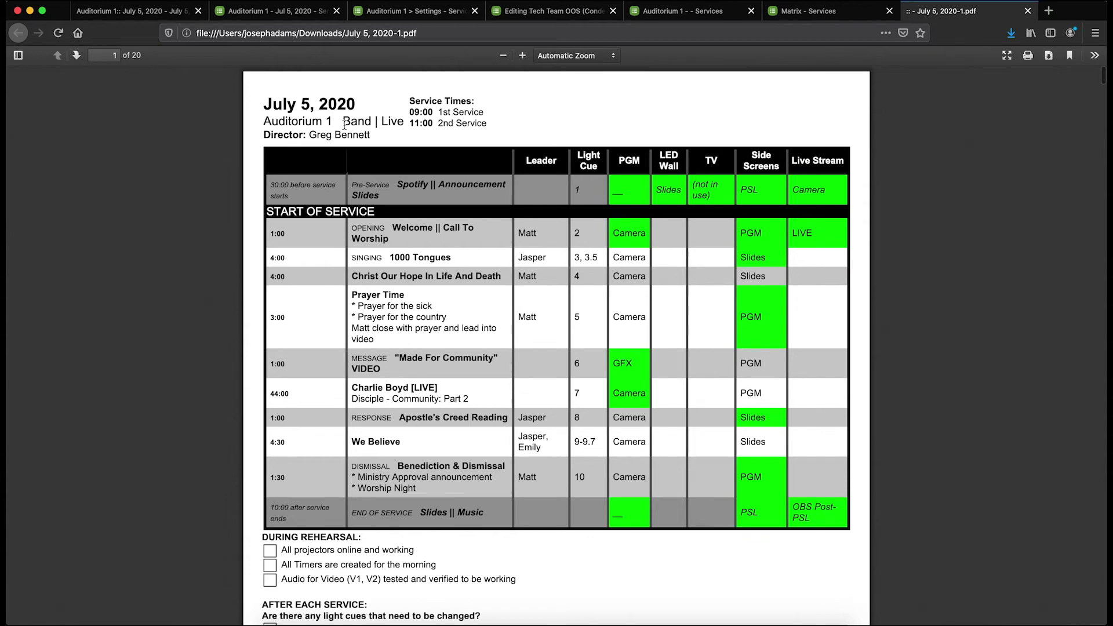
{"action": "scroll", "coordinate": [344, 124], "scroll_direction": "down", "scroll_amount": 20}
{"action": "scroll", "coordinate": [345, 126], "scroll_direction": "up", "scroll_amount": 5}
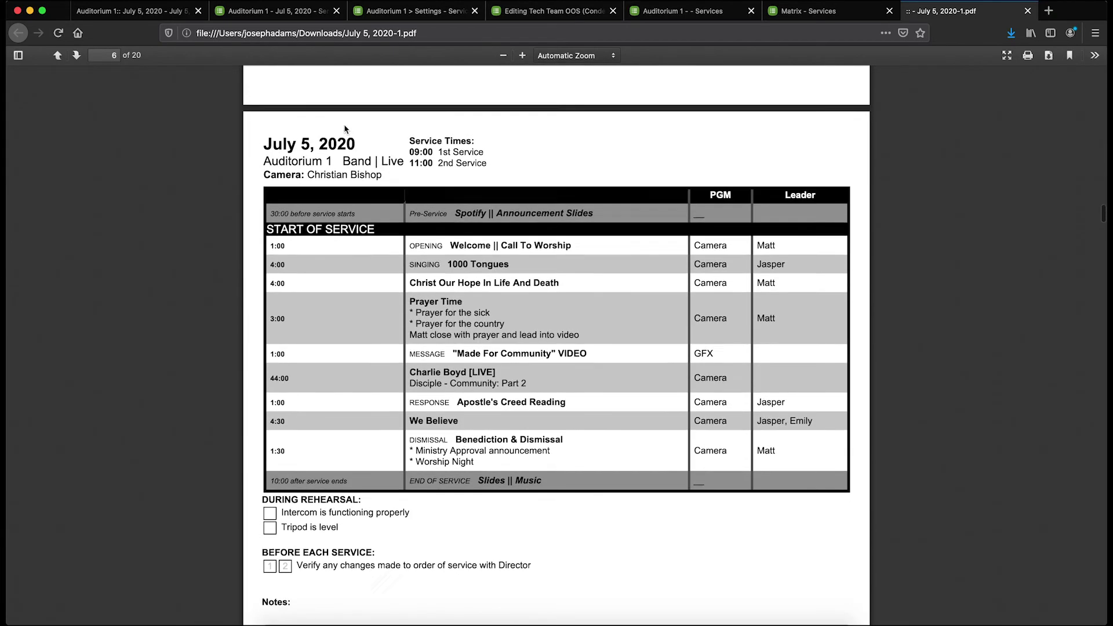
{"action": "scroll", "coordinate": [345, 127], "scroll_direction": "down", "scroll_amount": 20}
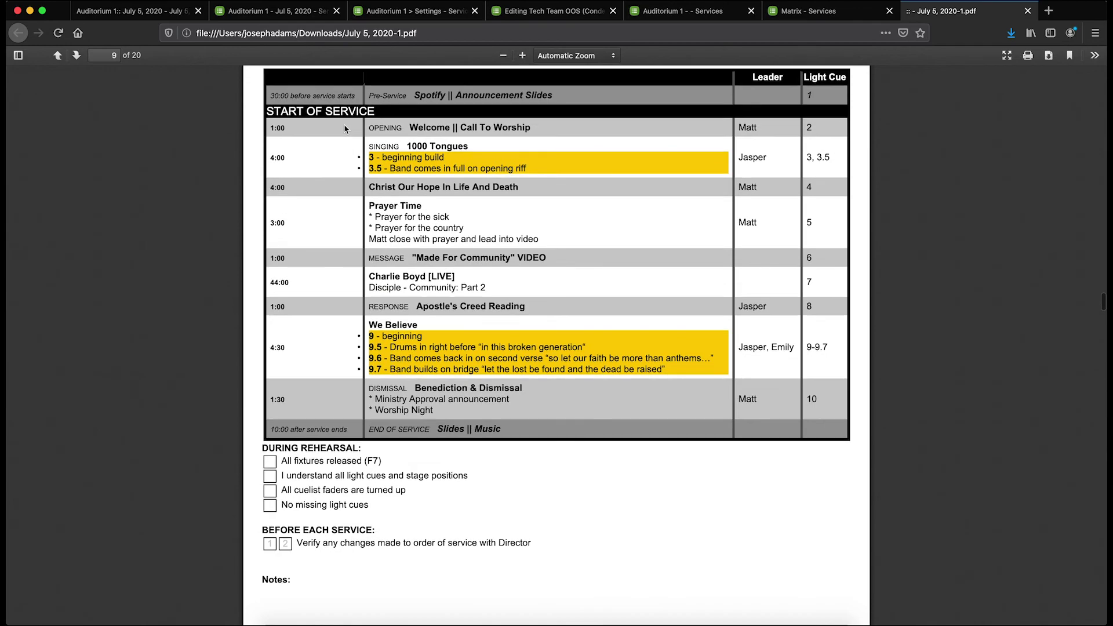
{"action": "scroll", "coordinate": [345, 128], "scroll_direction": "down", "scroll_amount": 15}
{"action": "scroll", "coordinate": [345, 129], "scroll_direction": "down", "scroll_amount": 5}
{"action": "scroll", "coordinate": [269, 192], "scroll_direction": "down", "scroll_amount": 2}
{"action": "scroll", "coordinate": [275, 148], "scroll_direction": "down", "scroll_amount": 3}
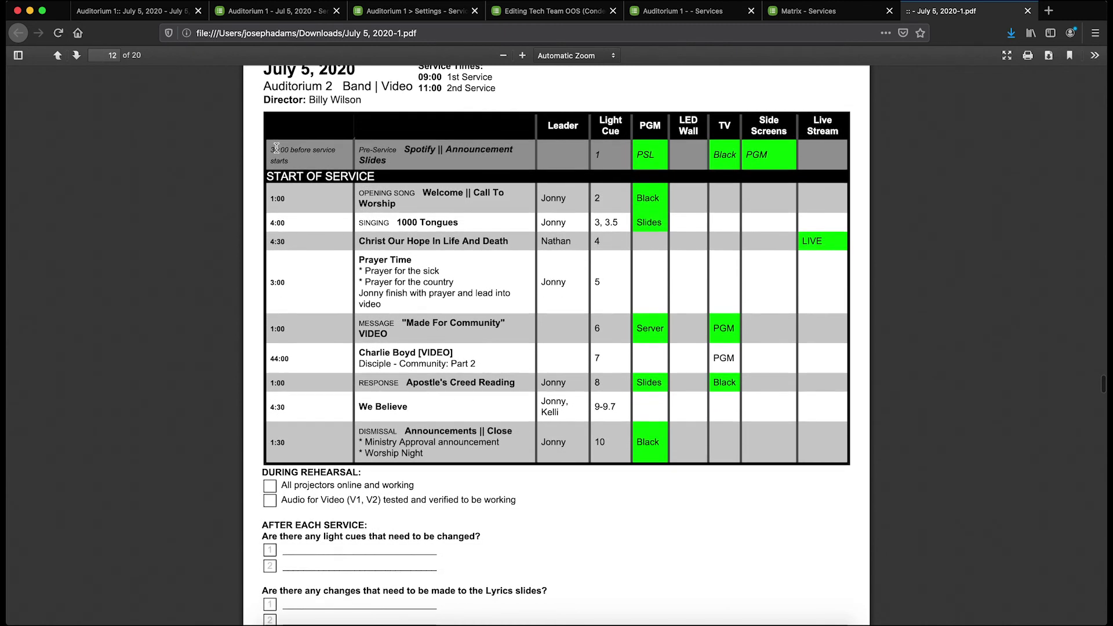
{"action": "scroll", "coordinate": [333, 152], "scroll_direction": "up", "scroll_amount": 2}
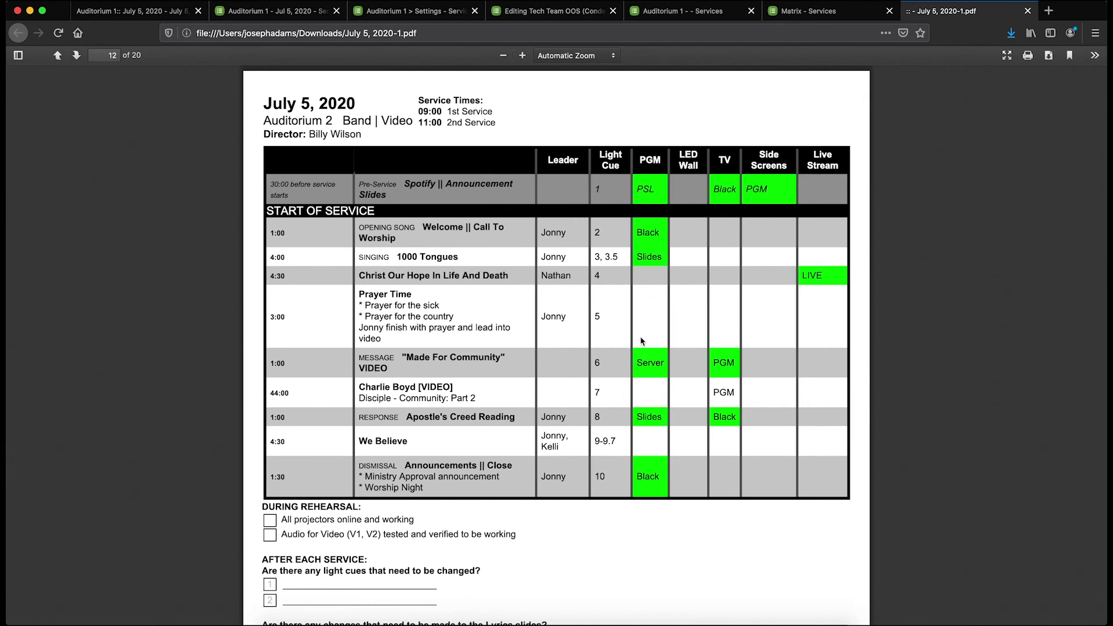
{"action": "scroll", "coordinate": [648, 303], "scroll_direction": "down", "scroll_amount": 2}
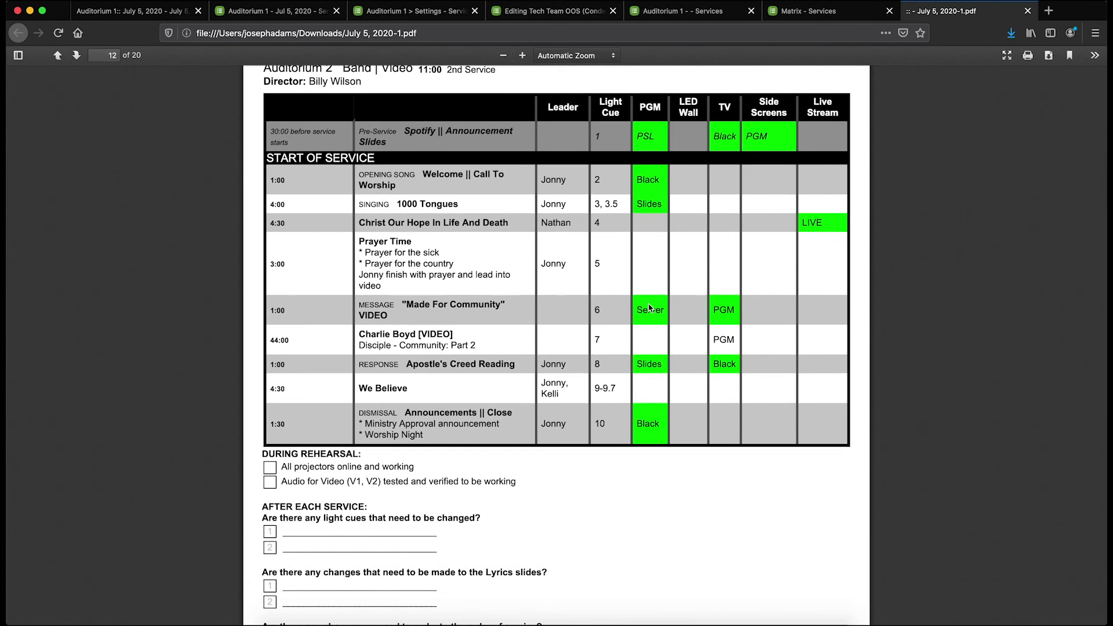
{"action": "scroll", "coordinate": [648, 307], "scroll_direction": "down", "scroll_amount": 1}
{"action": "scroll", "coordinate": [648, 307], "scroll_direction": "up", "scroll_amount": 4}
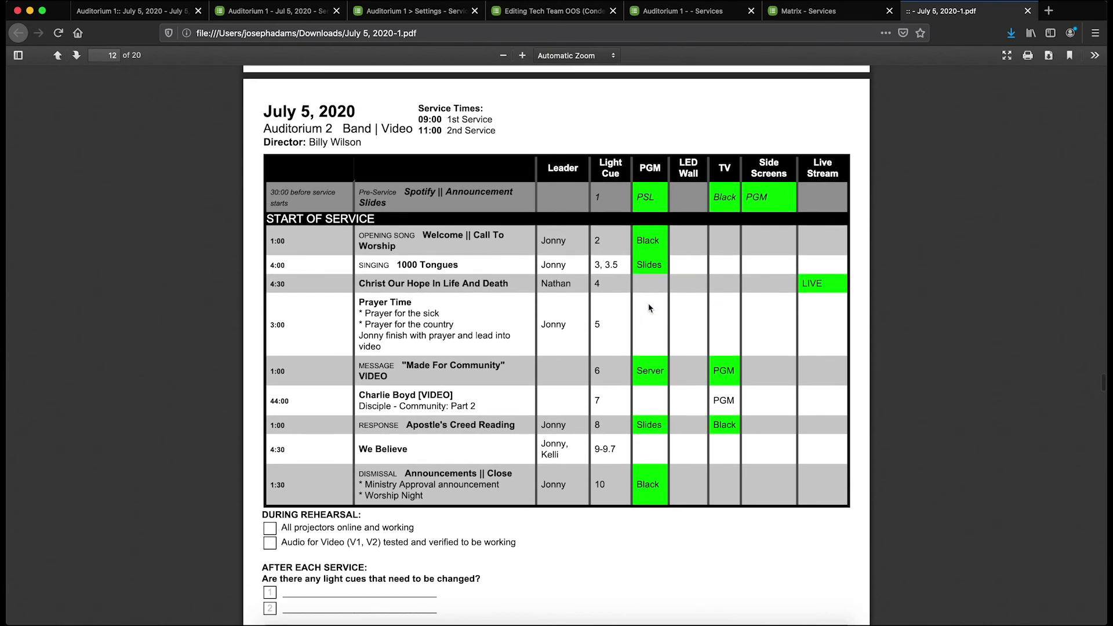
{"action": "scroll", "coordinate": [648, 308], "scroll_direction": "down", "scroll_amount": 1}
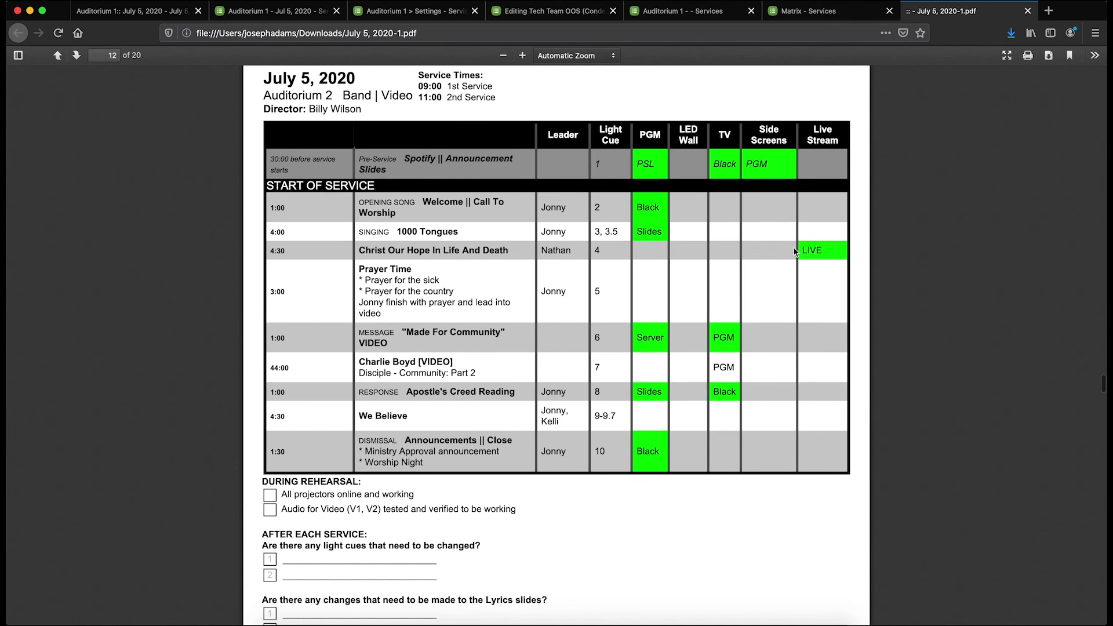
{"action": "scroll", "coordinate": [792, 255], "scroll_direction": "up", "scroll_amount": 20}
{"action": "scroll", "coordinate": [794, 252], "scroll_direction": "up", "scroll_amount": 15}
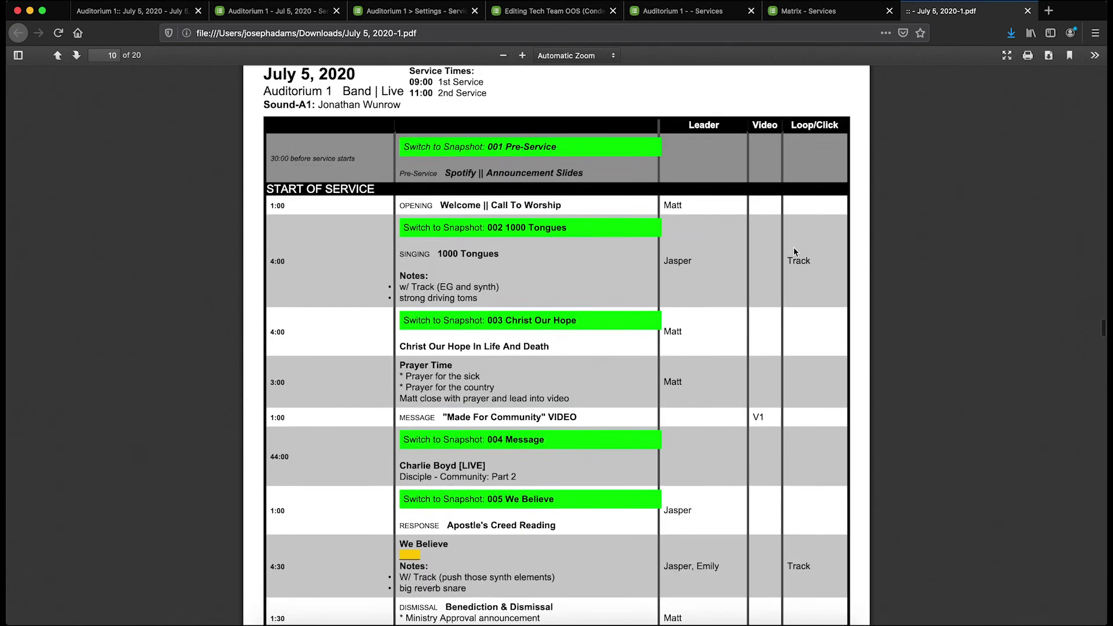
{"action": "scroll", "coordinate": [794, 252], "scroll_direction": "up", "scroll_amount": 20}
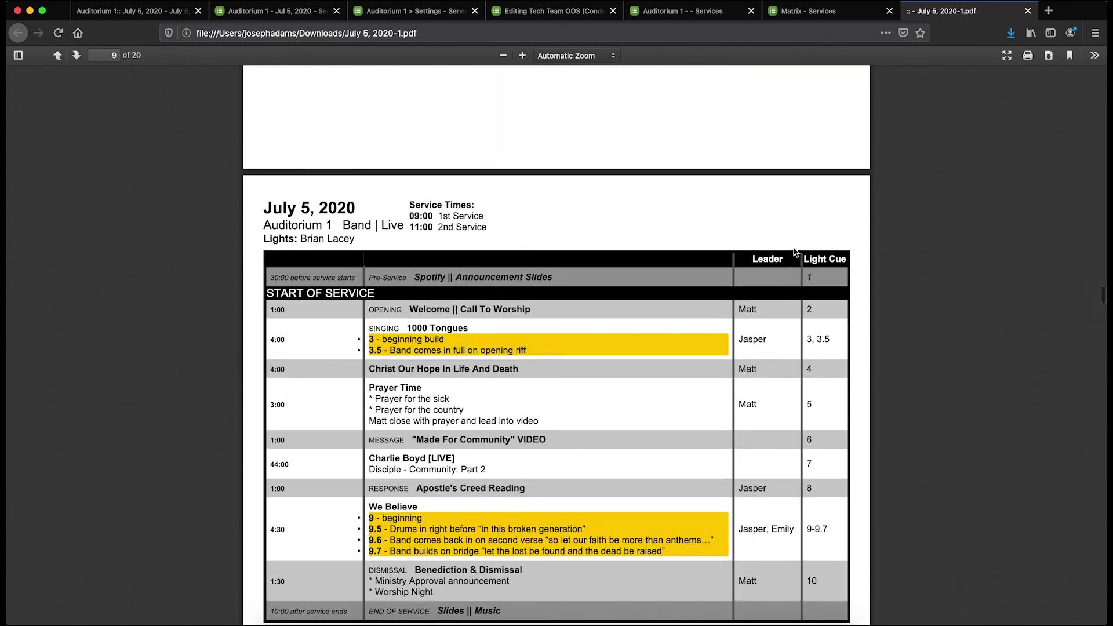
{"action": "scroll", "coordinate": [795, 252], "scroll_direction": "up", "scroll_amount": 20}
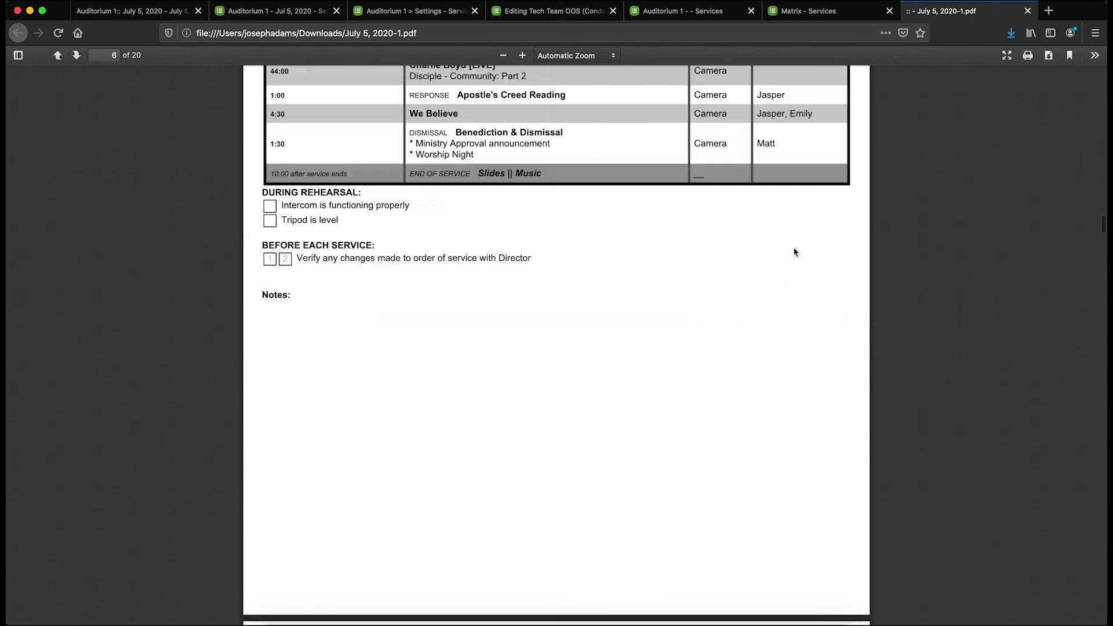